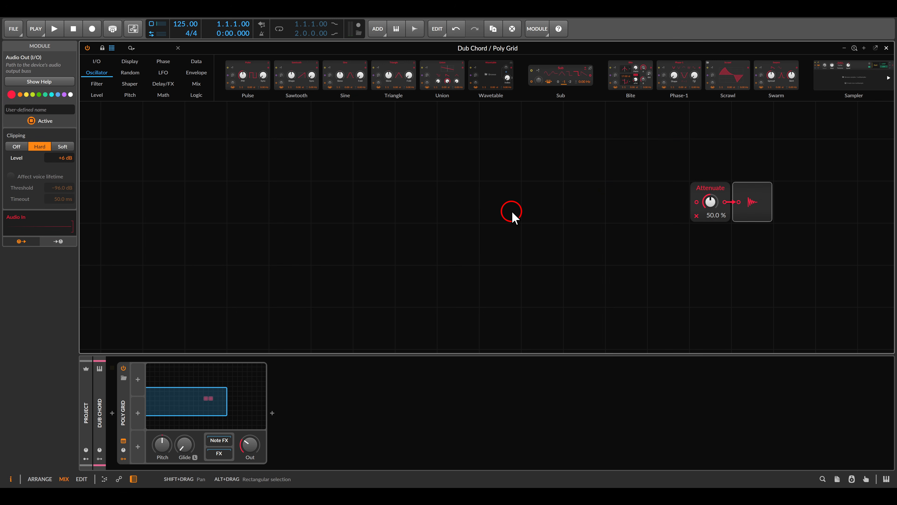
Add a Pulse oscillator to the grid and place an XP filter directly after it so they connect
{"action": "left_click_drag", "start_coordinate": [250, 75], "coordinate": [293, 193]}
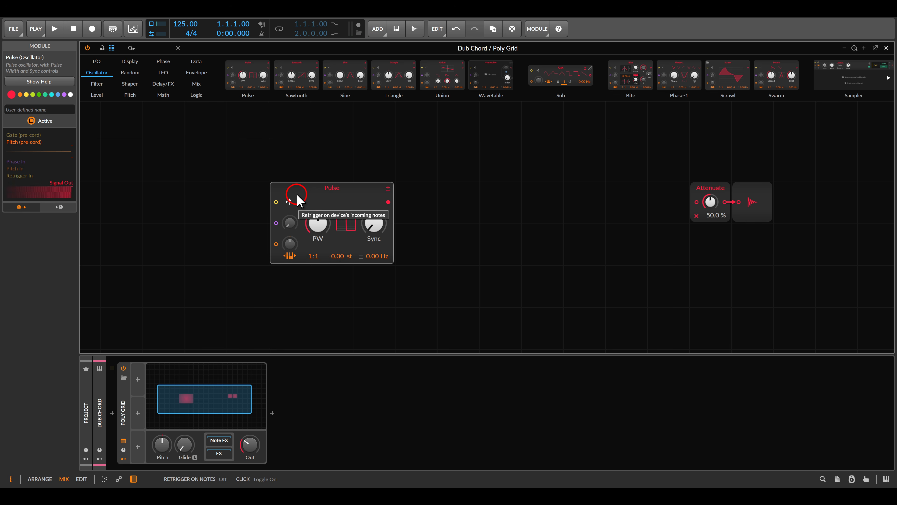
{"action": "left_click", "coordinate": [97, 83]}
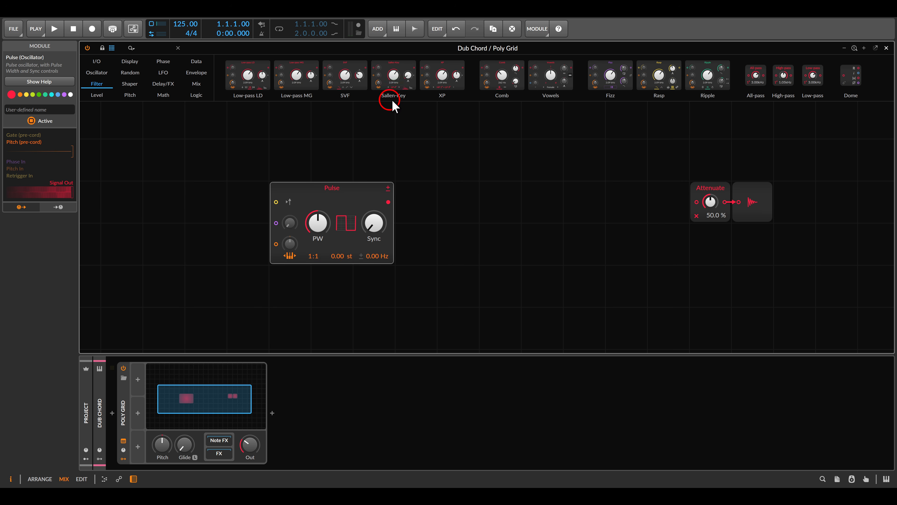
{"action": "left_click_drag", "start_coordinate": [442, 80], "coordinate": [392, 209]}
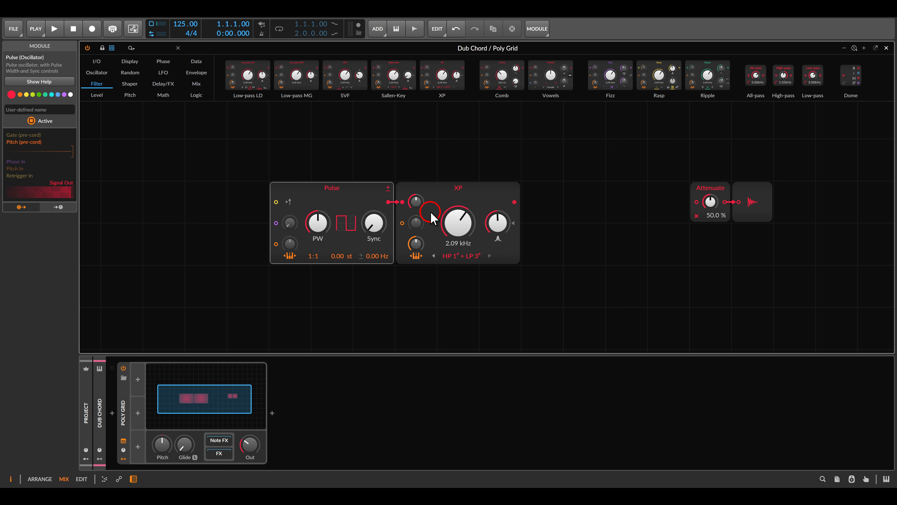
Set the XP filter to its Low-pass 4 mode and bring its resonance and keyboard tracking down to zero
{"action": "left_click", "coordinate": [455, 257]}
{"action": "left_click", "coordinate": [474, 271]}
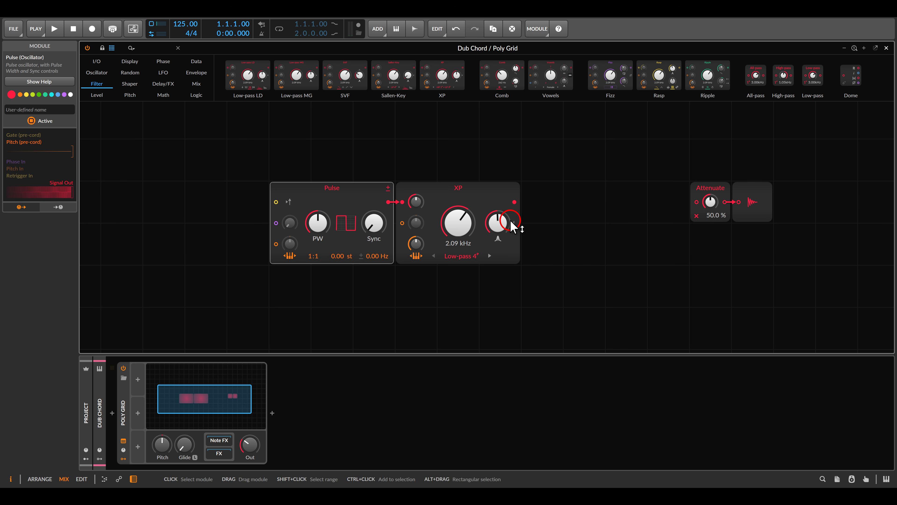
{"action": "left_click_drag", "start_coordinate": [506, 221], "coordinate": [506, 221]}
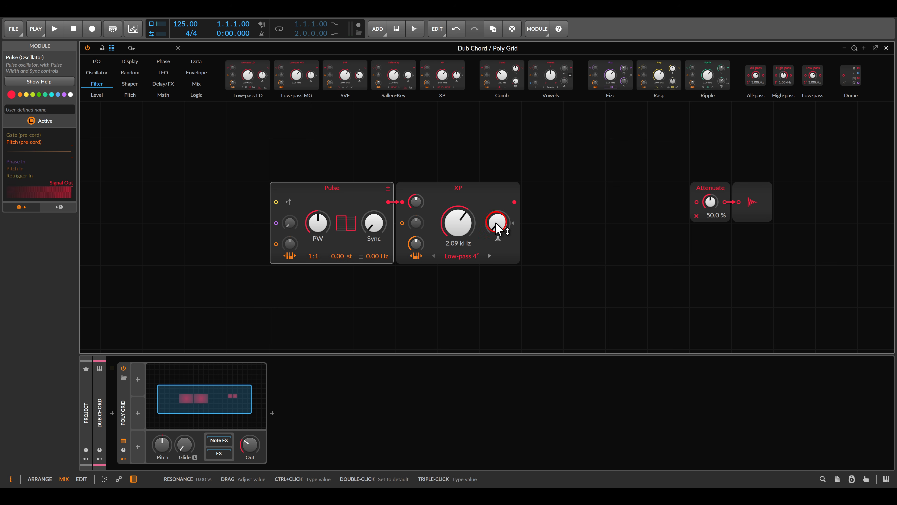
{"action": "left_click_drag", "start_coordinate": [416, 244], "coordinate": [415, 245]}
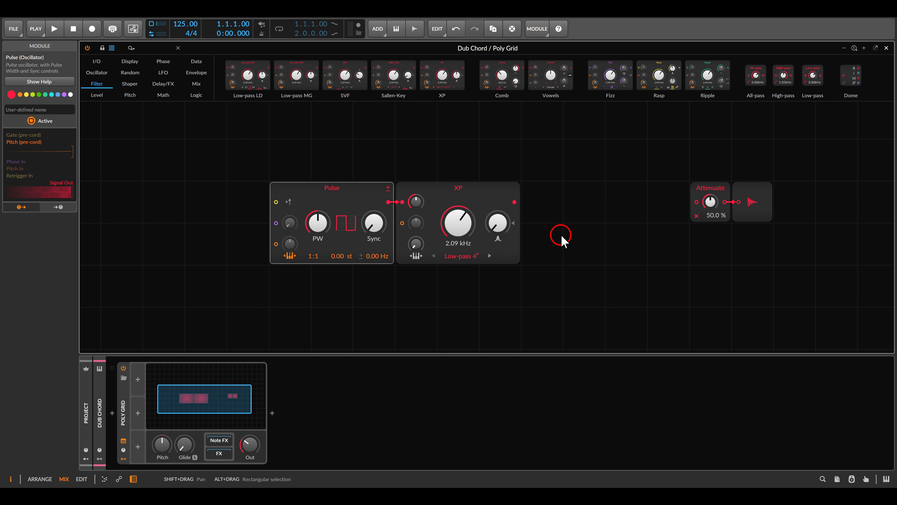
Insert an AD envelope after the XP filter and connect its signal output to the Attenuate module's input
{"action": "left_click", "coordinate": [196, 72]}
{"action": "left_click_drag", "start_coordinate": [287, 83], "coordinate": [514, 199]}
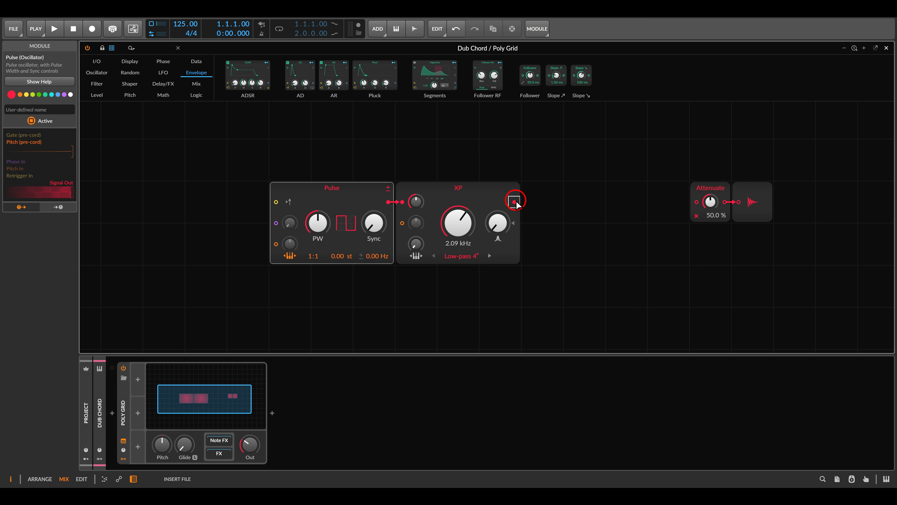
{"action": "left_click_drag", "start_coordinate": [598, 201], "coordinate": [695, 202]}
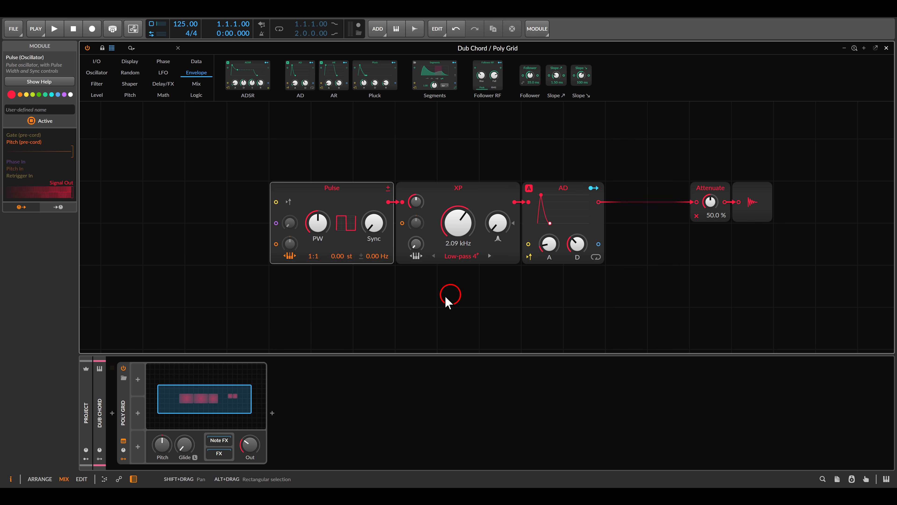
Change the Poly Grid from mono to 10 voices and close the grid editor
{"action": "left_click", "coordinate": [124, 405]}
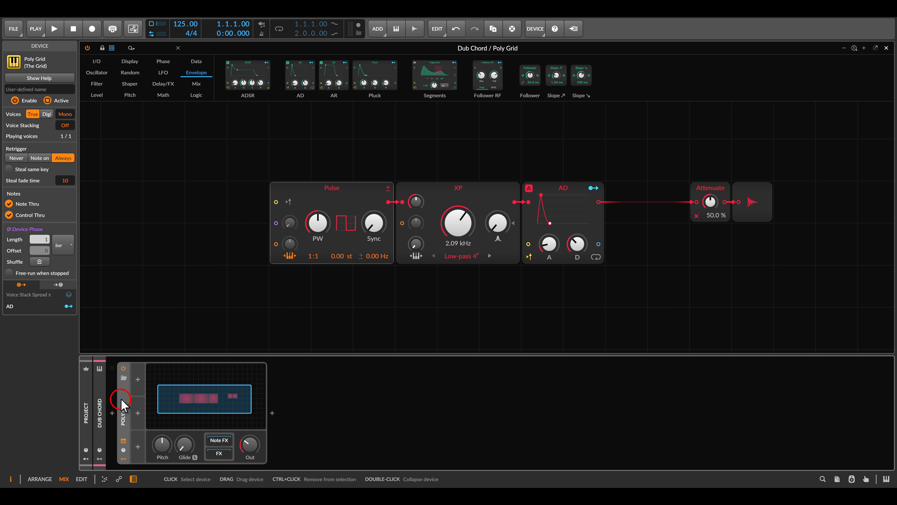
{"action": "left_click", "coordinate": [65, 113]}
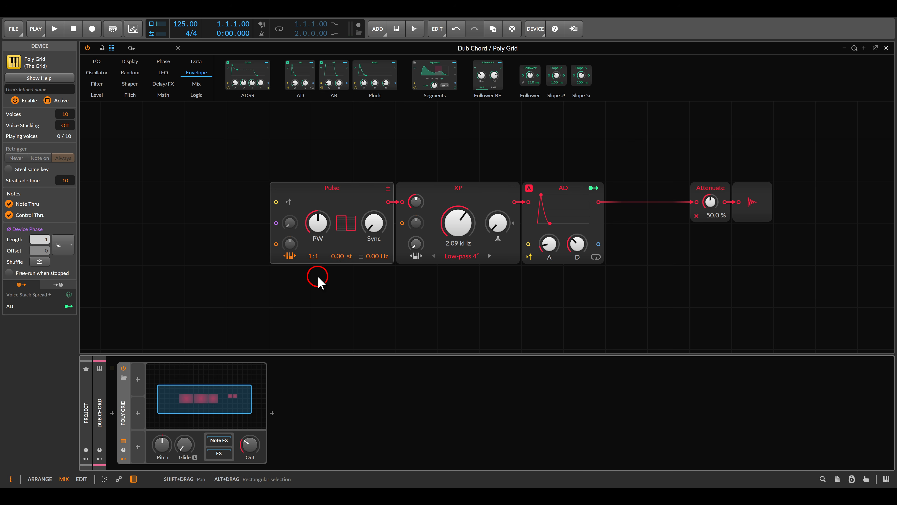
{"action": "key", "text": "Escape"}
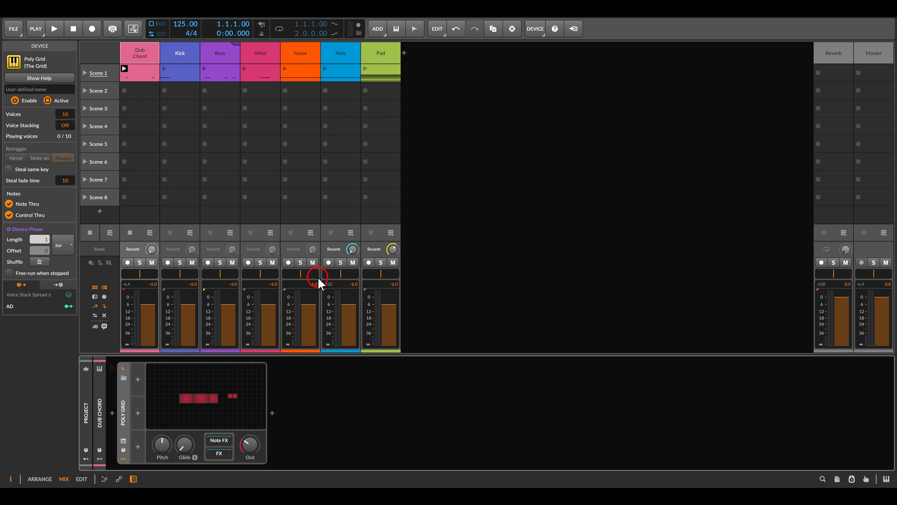
Open the Dub Chord clip in Scene 1 and examine the pitch and timing of its notes
{"action": "double_click", "coordinate": [143, 73]}
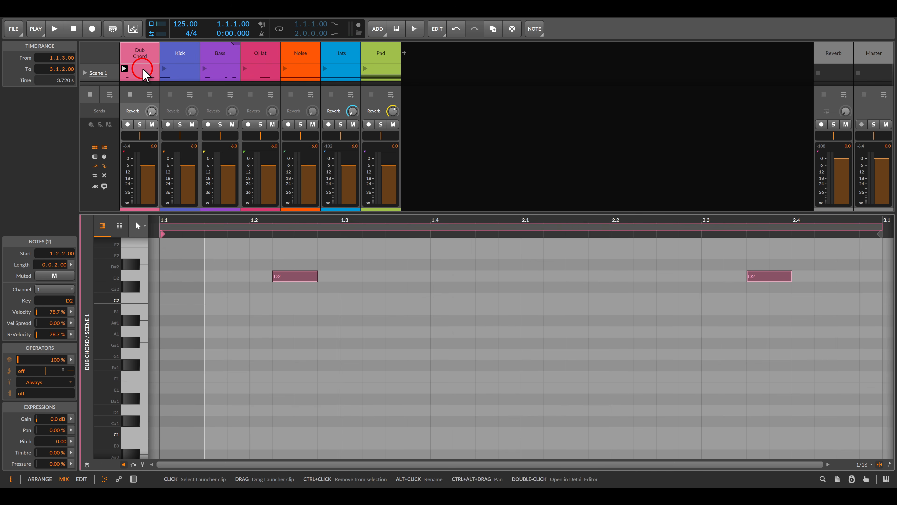
{"action": "left_click", "coordinate": [338, 271]}
{"action": "left_click", "coordinate": [277, 253]}
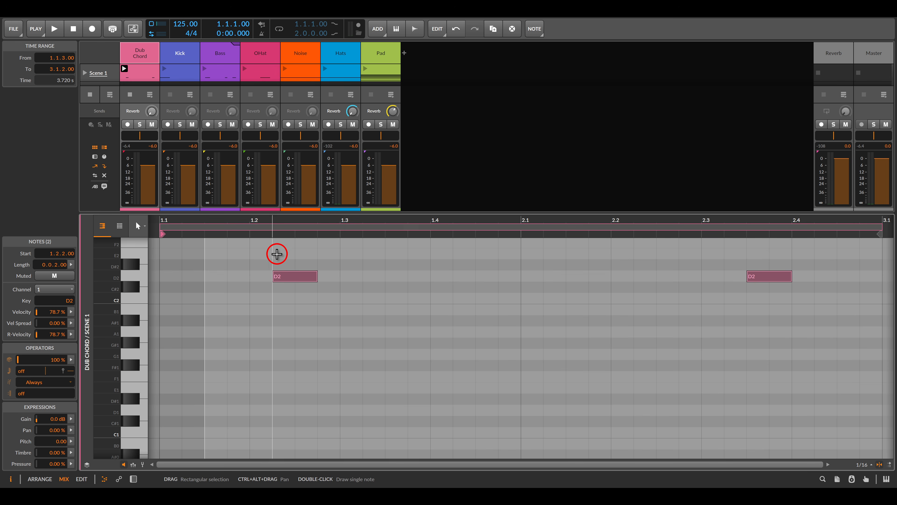
{"action": "left_click", "coordinate": [770, 329]}
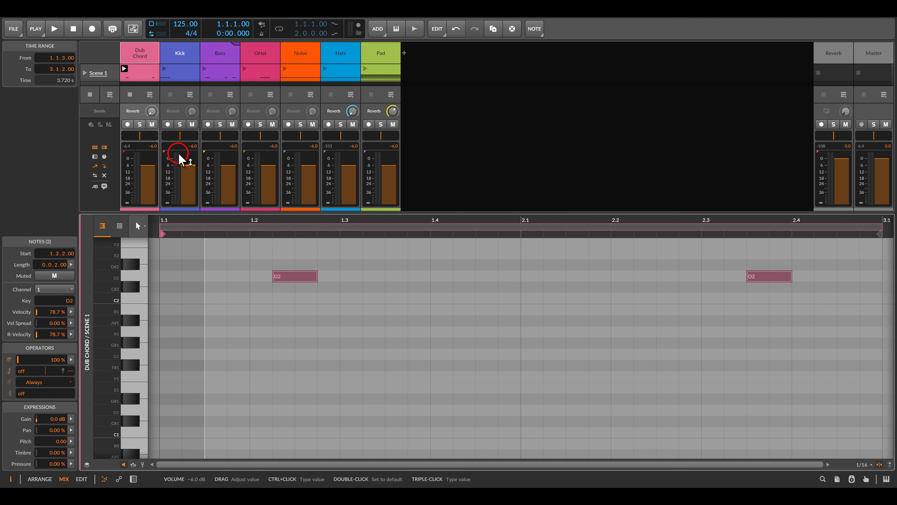
Launch the Dub Chord clip and raise the output level of the track's Poly Grid device
{"action": "left_click", "coordinate": [124, 68]}
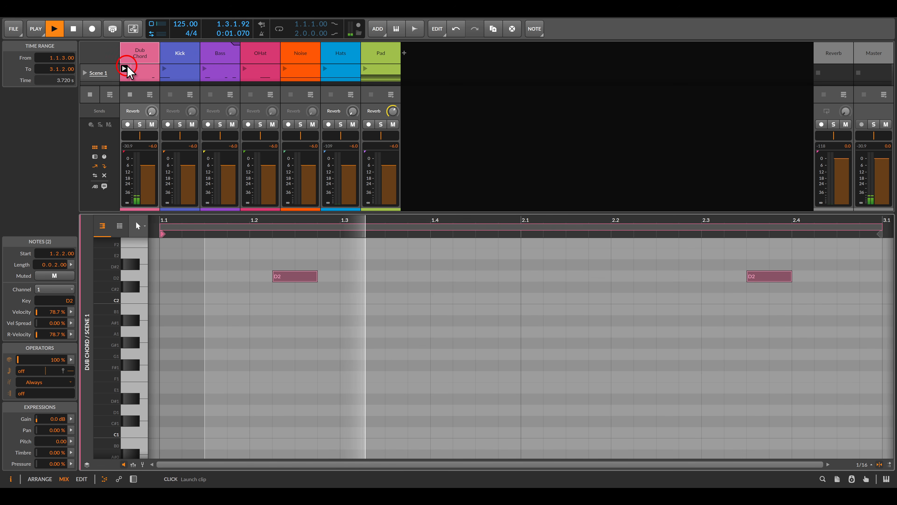
{"action": "double_click", "coordinate": [133, 58]}
{"action": "left_click_drag", "start_coordinate": [249, 446], "coordinate": [249, 436]}
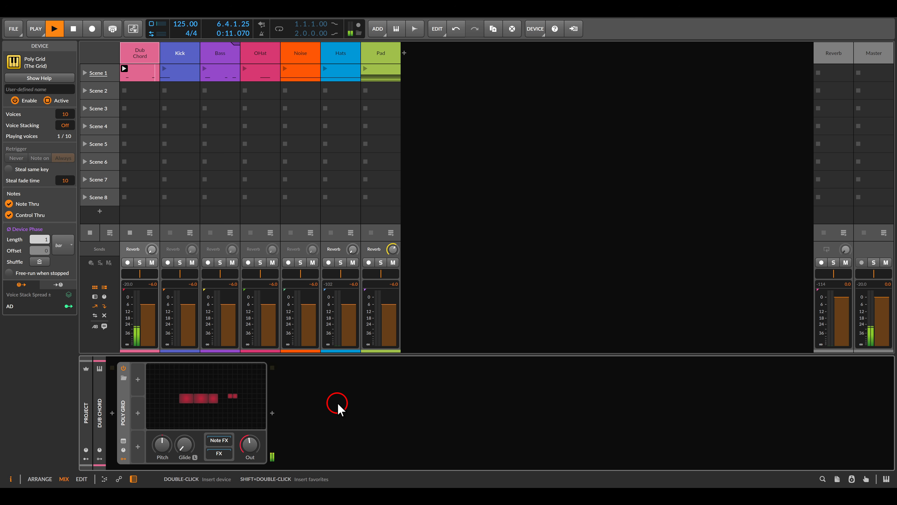
Insert a Multi-note device into the Poly Grid's Note FX chain
{"action": "left_click", "coordinate": [275, 414]}
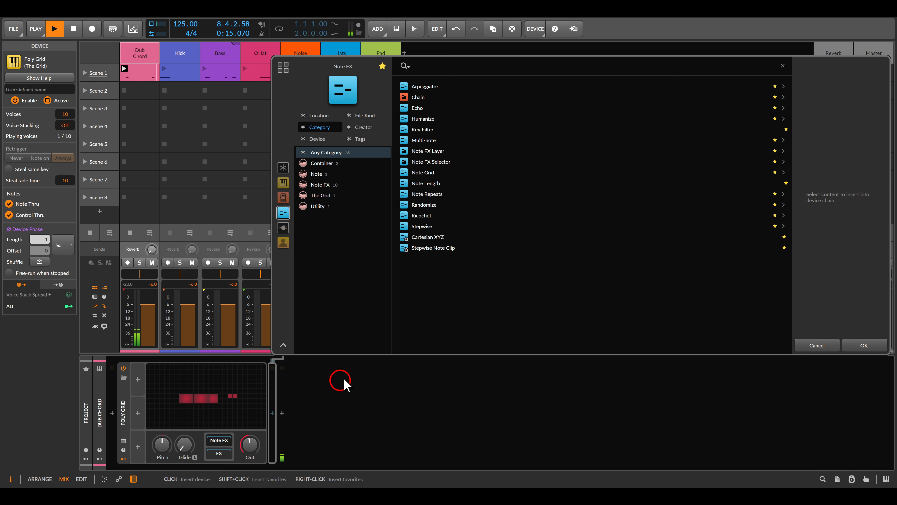
{"action": "left_click", "coordinate": [437, 141]}
{"action": "double_click", "coordinate": [438, 141]}
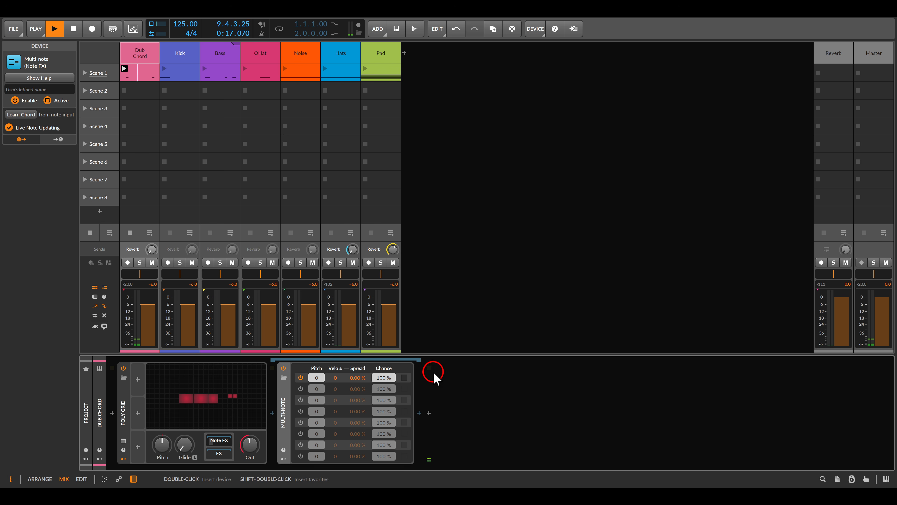
Insert a Key Filter after the Multi-note device and, with playback stopped, set its root note to D
{"action": "left_click", "coordinate": [419, 412]}
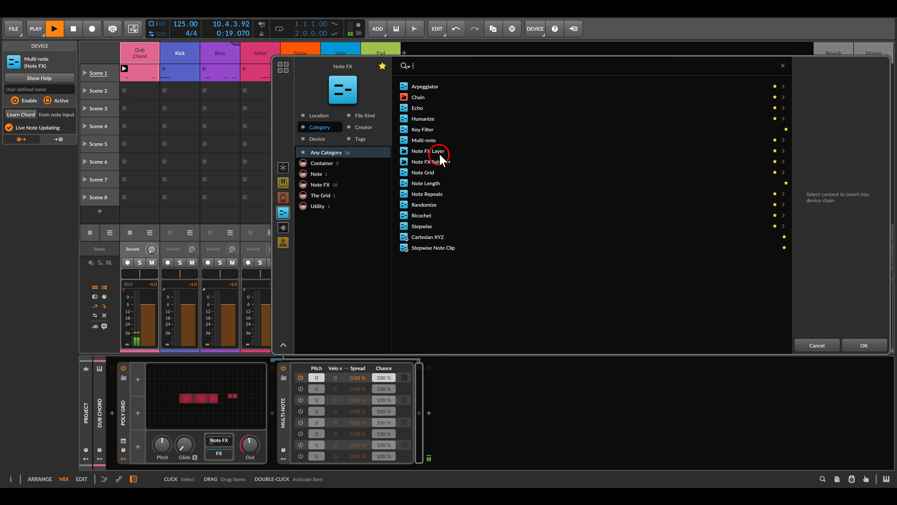
{"action": "left_click", "coordinate": [435, 130]}
{"action": "double_click", "coordinate": [435, 131]}
{"action": "left_click", "coordinate": [73, 29]}
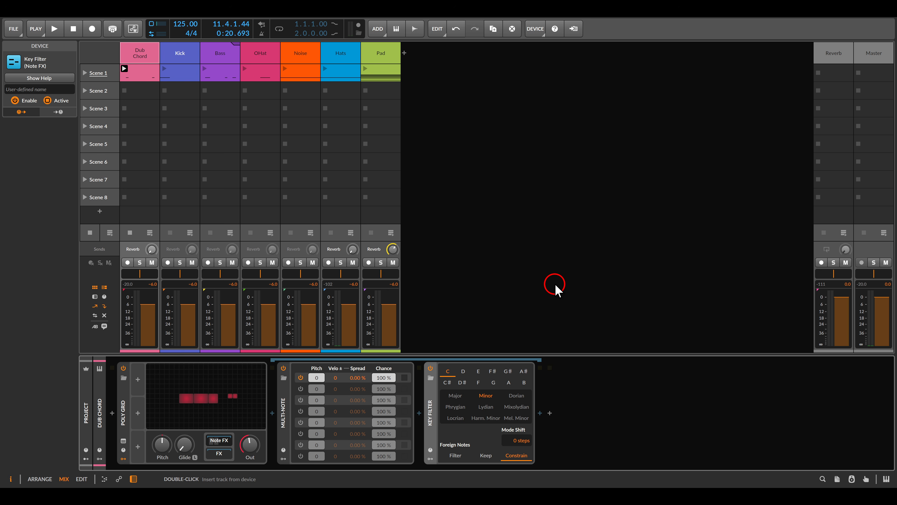
{"action": "left_click", "coordinate": [463, 371]}
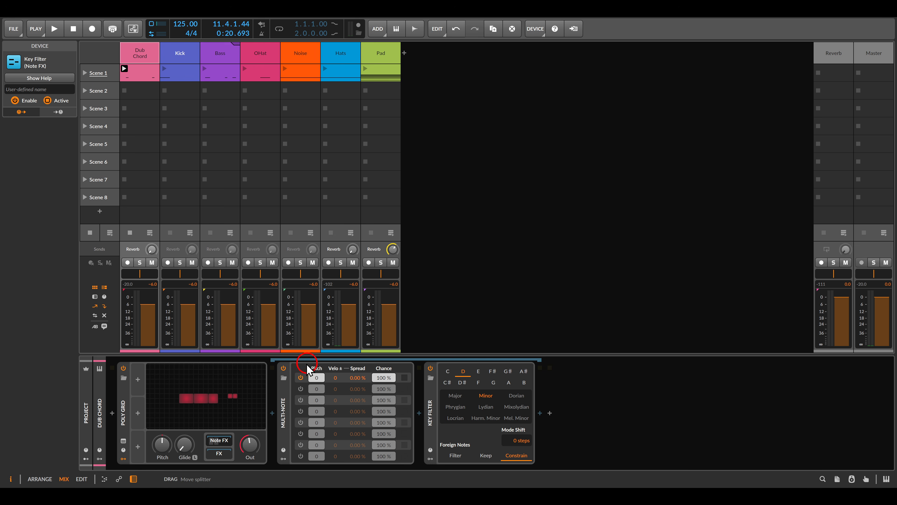
{"action": "left_click_drag", "start_coordinate": [292, 364], "coordinate": [366, 438]}
{"action": "left_click_drag", "start_coordinate": [415, 374], "coordinate": [418, 375]}
{"action": "left_click", "coordinate": [472, 305]}
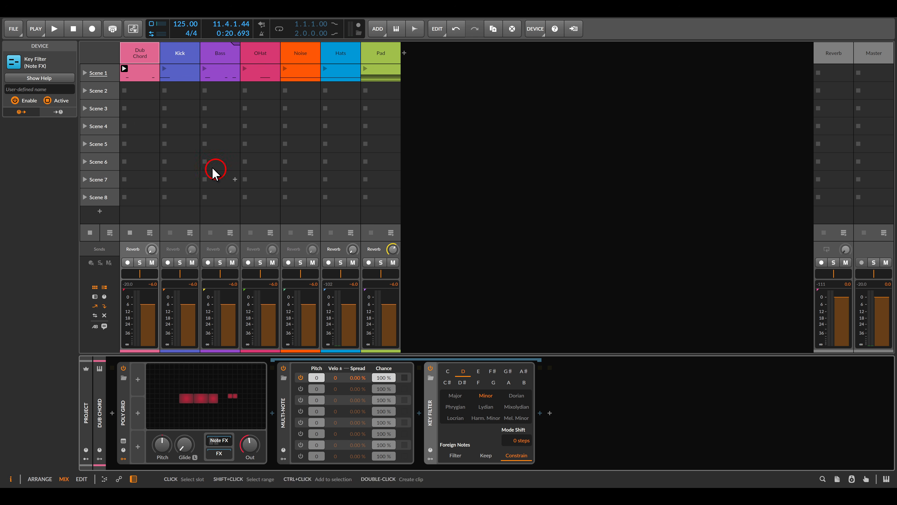
Play the Dub Chord clip and enable the second and third Multi-note notes at pitches +3 and +7
{"action": "left_click", "coordinate": [124, 68]}
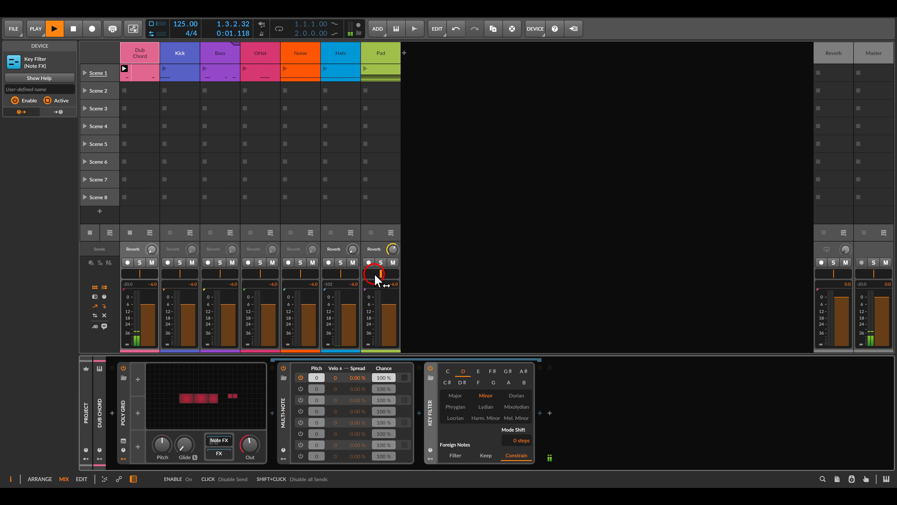
{"action": "left_click", "coordinate": [300, 389]}
{"action": "left_click_drag", "start_coordinate": [316, 389], "coordinate": [316, 380]}
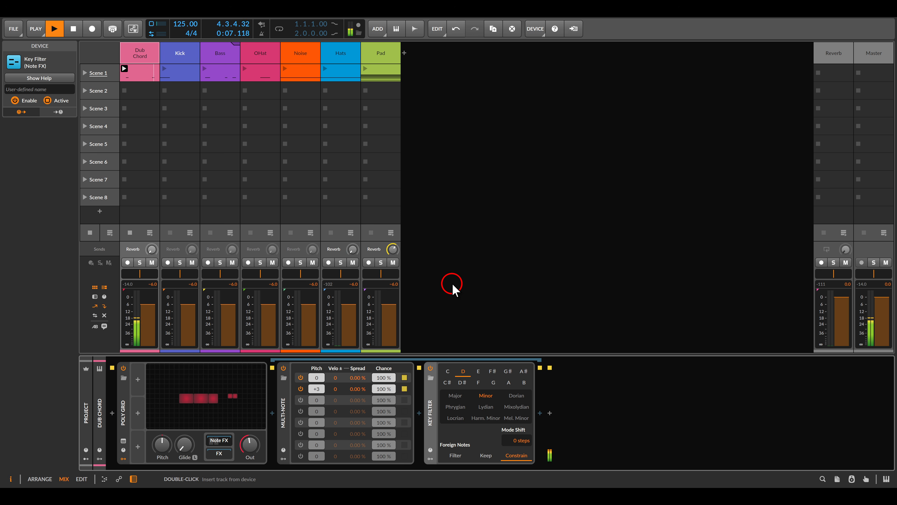
{"action": "left_click", "coordinate": [301, 400]}
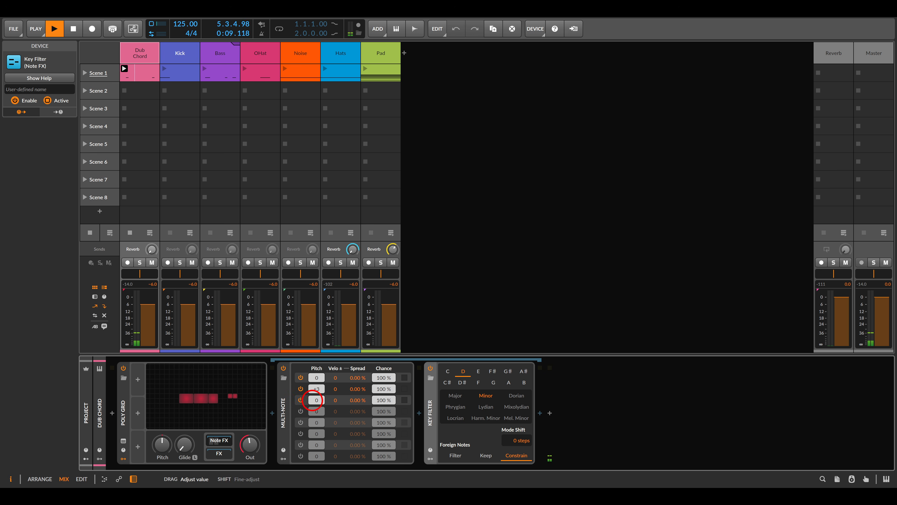
{"action": "mouse_move", "coordinate": [313, 400]}
{"action": "left_mouse_down"}
{"action": "mouse_move", "coordinate": [322, 410]}
{"action": "mouse_move", "coordinate": [317, 400]}
{"action": "left_mouse_up"}
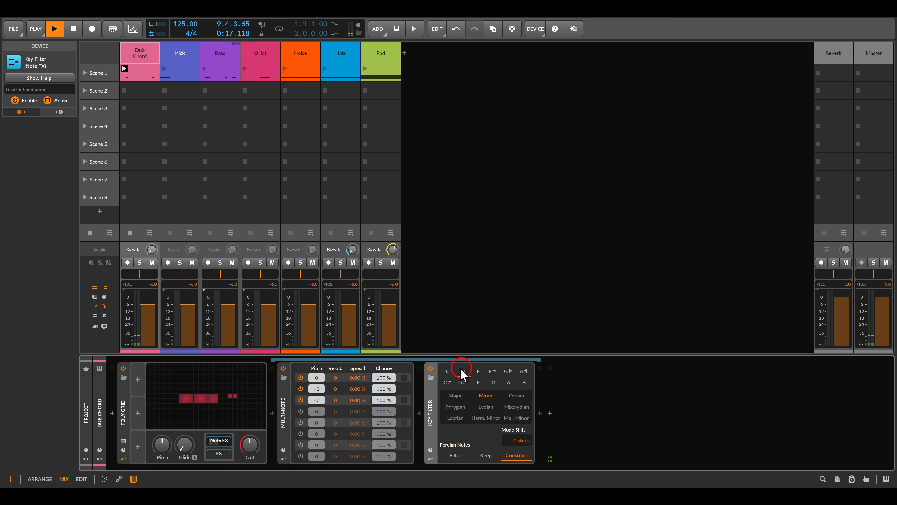
Enable the fourth and fifth Multi-note notes and set their pitches to +8 and +12
{"action": "left_click", "coordinate": [300, 411]}
{"action": "left_click_drag", "start_coordinate": [312, 411], "coordinate": [311, 410]}
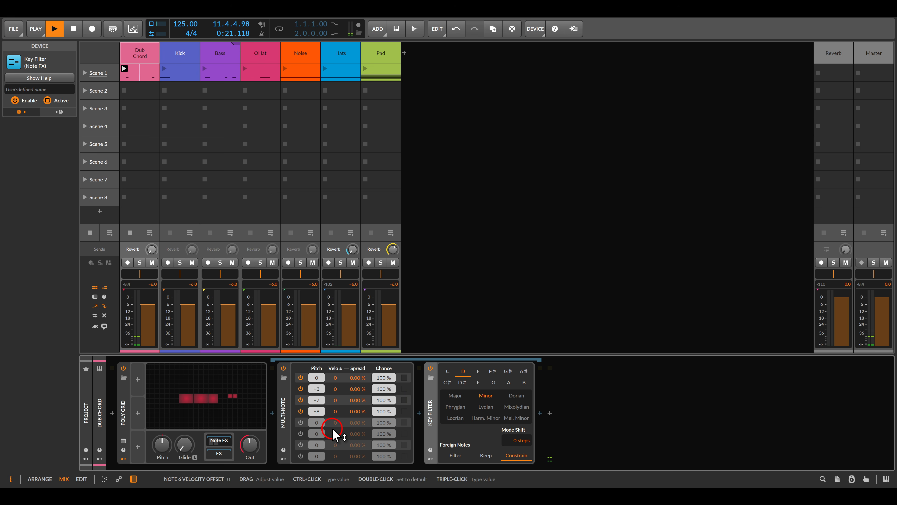
{"action": "left_click", "coordinate": [300, 423]}
{"action": "left_click_drag", "start_coordinate": [312, 423], "coordinate": [312, 423]}
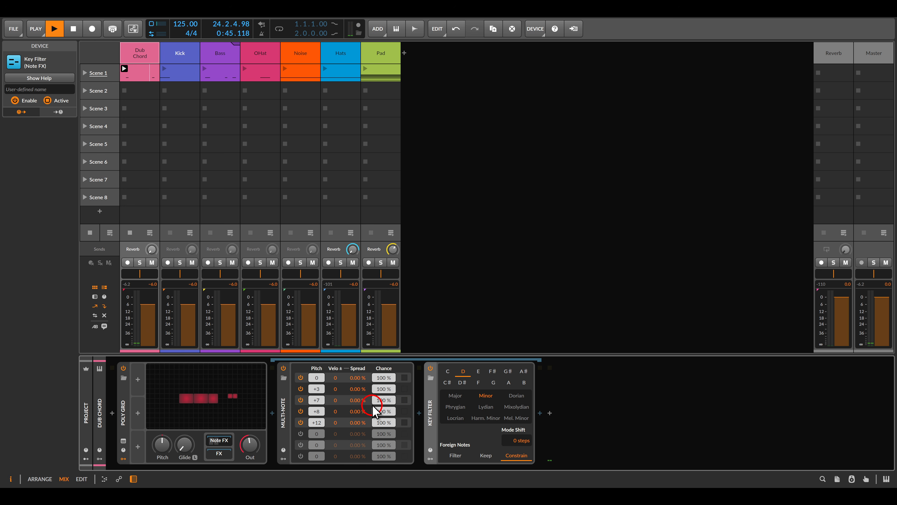
Add a second AD envelope below the first in the Poly Grid and lower the XP filter's cutoff to 105 Hz
{"action": "left_click", "coordinate": [222, 390]}
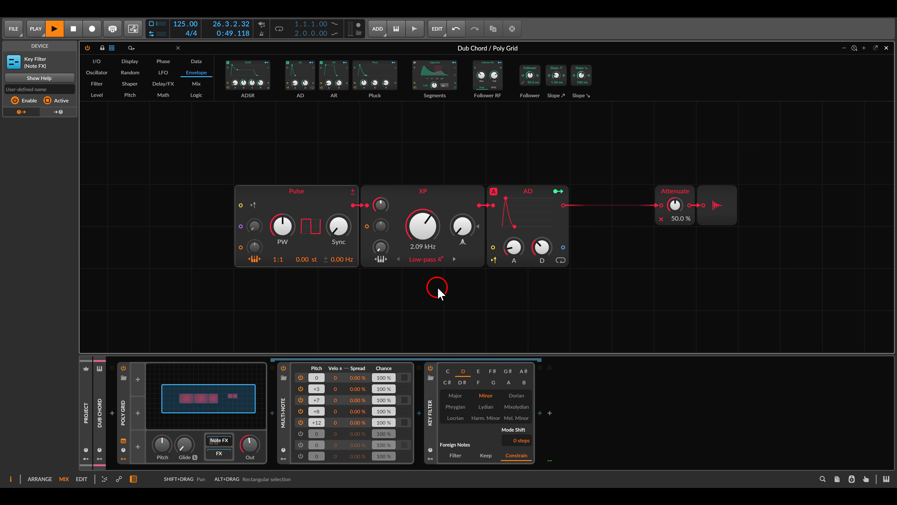
{"action": "scroll", "coordinate": [437, 287], "scroll_direction": "down", "scroll_amount": 2}
{"action": "left_click_drag", "start_coordinate": [465, 299], "coordinate": [428, 271]}
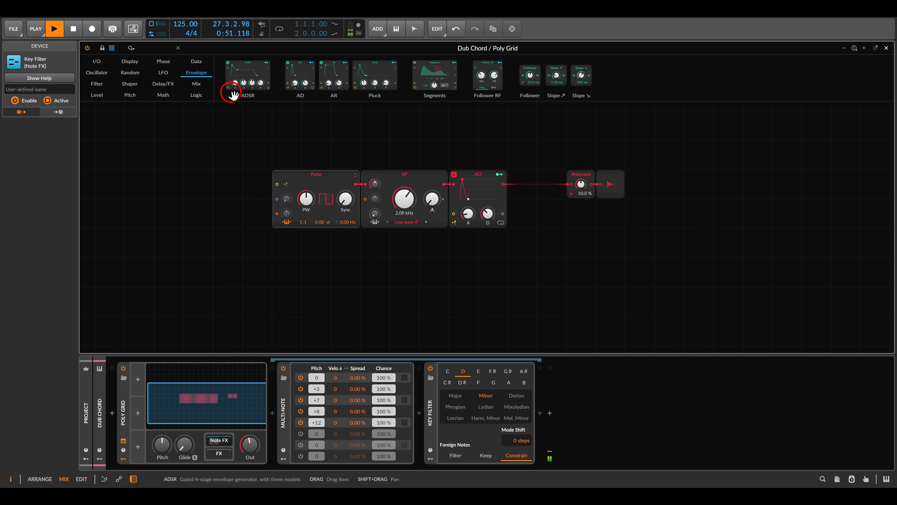
{"action": "left_click_drag", "start_coordinate": [305, 74], "coordinate": [462, 257]}
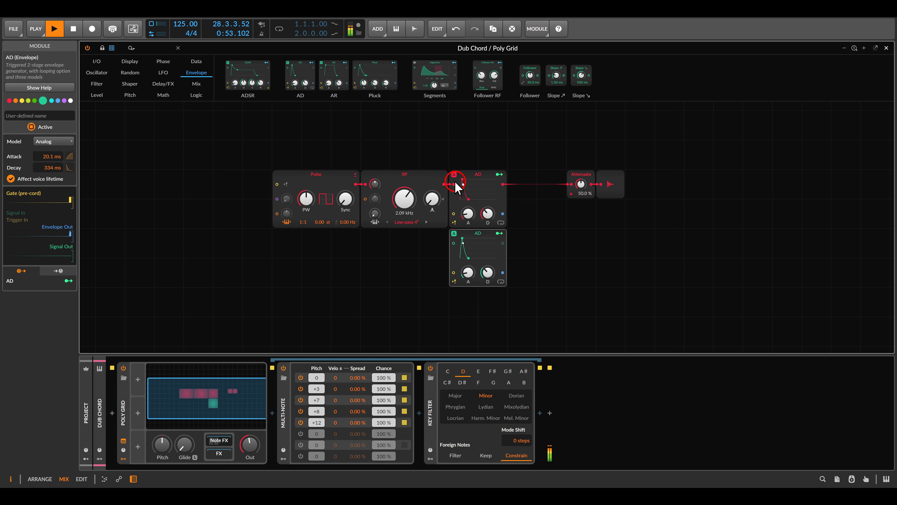
{"action": "scroll", "coordinate": [445, 187], "scroll_direction": "up", "scroll_amount": 2}
{"action": "left_click_drag", "start_coordinate": [383, 191], "coordinate": [383, 191]}
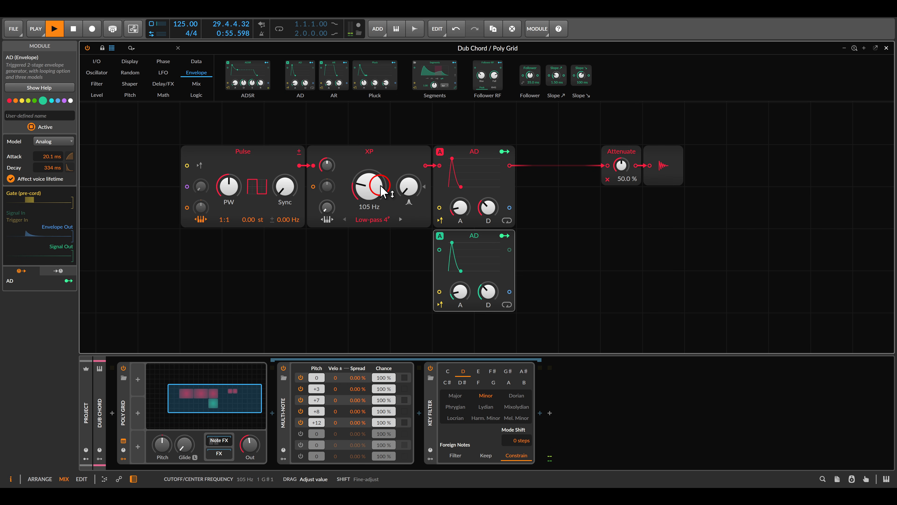
Name the upper AD envelope, the one in the audio path, "Amp"
{"action": "left_click", "coordinate": [467, 156]}
{"action": "left_click", "coordinate": [46, 116]}
{"action": "type", "text": "Am"}
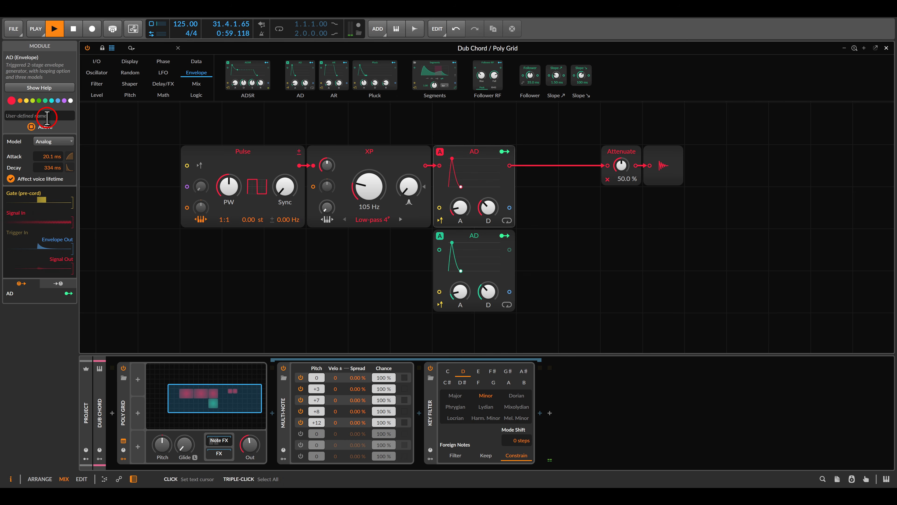
{"action": "key", "text": "Return"}
{"action": "type", "text": "p"}
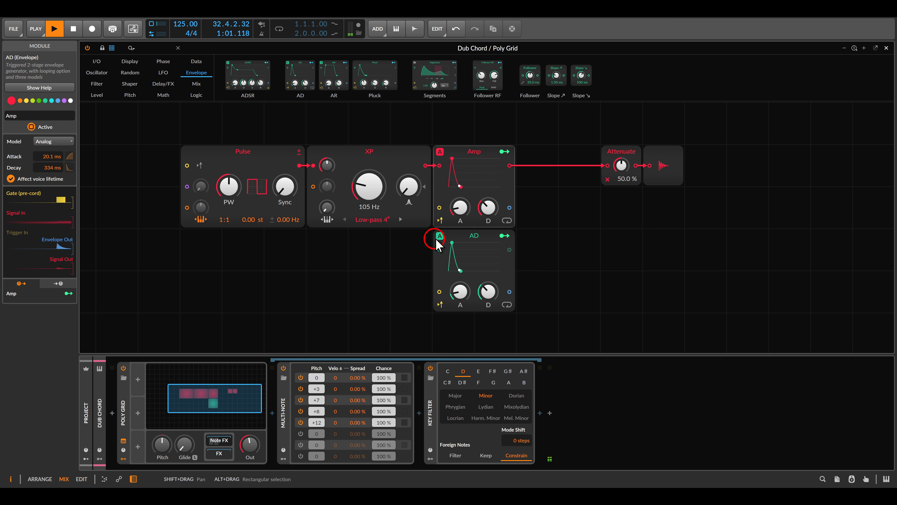
Name the lower, unconnected AD envelope "Filter"
{"action": "left_click", "coordinate": [471, 244]}
{"action": "left_click", "coordinate": [64, 116]}
{"action": "type", "text": "Filter"}
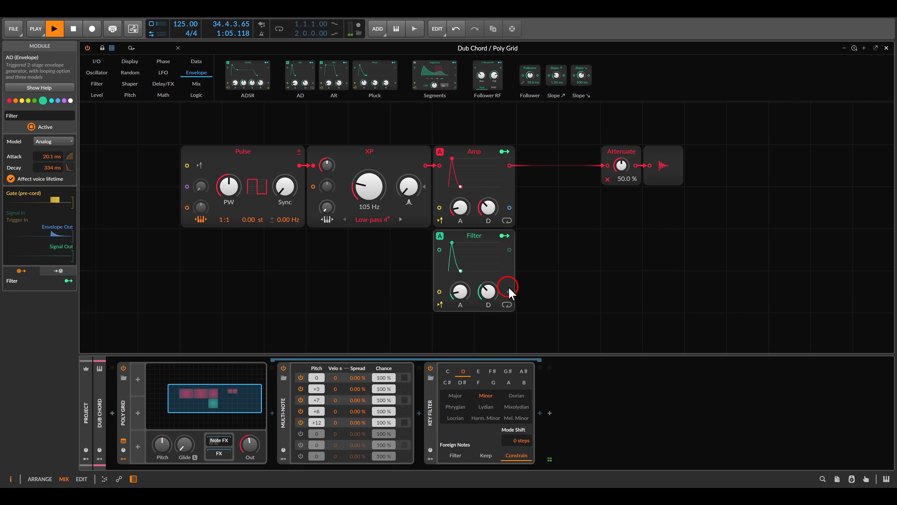
Modulate the XP cutoff with the Filter envelope, and set Amp decay to 1.70 s and Filter attack/decay to 0.10 ms/455 ms
{"action": "left_click_drag", "start_coordinate": [509, 292], "coordinate": [325, 180]}
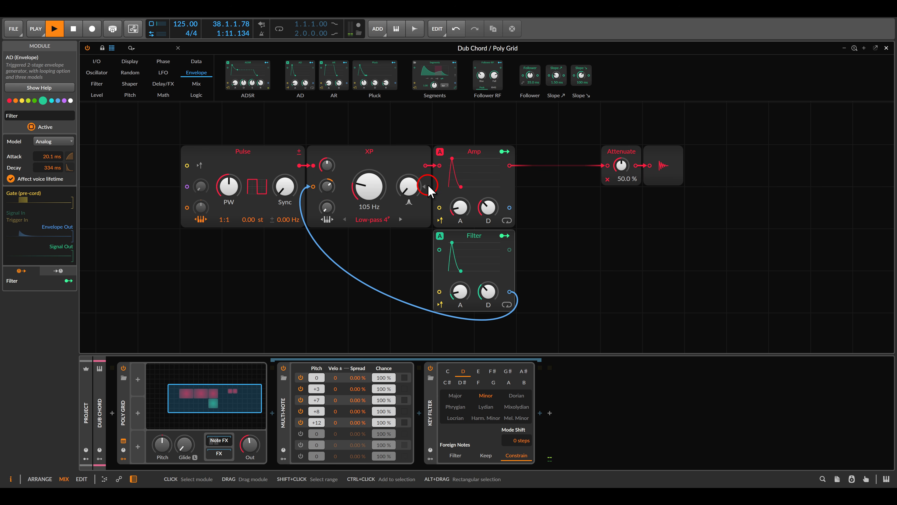
{"action": "left_click_drag", "start_coordinate": [459, 201], "coordinate": [487, 195]}
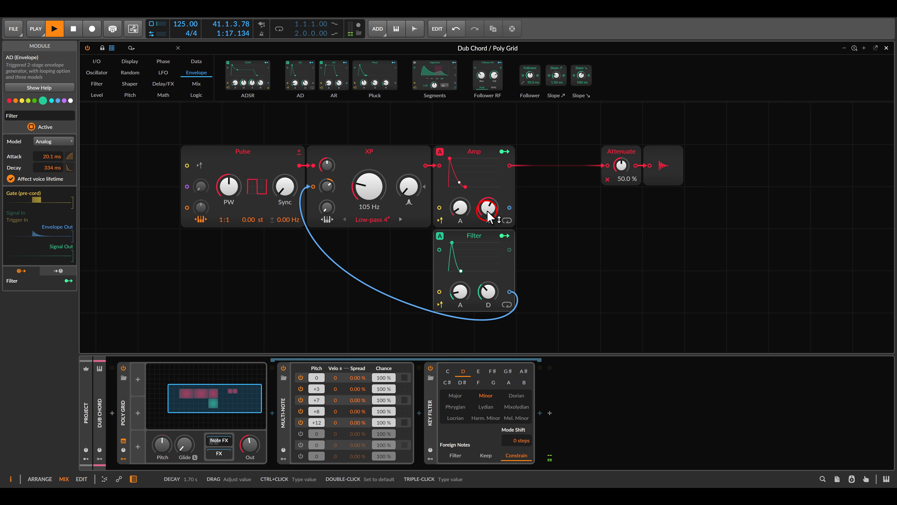
{"action": "left_click_drag", "start_coordinate": [460, 291], "coordinate": [487, 303]}
Adjust the XP filter's cutoff modulation amount, raise its resonance and set its cutoff to 86.1 Hz
{"action": "left_click_drag", "start_coordinate": [329, 194], "coordinate": [329, 188]}
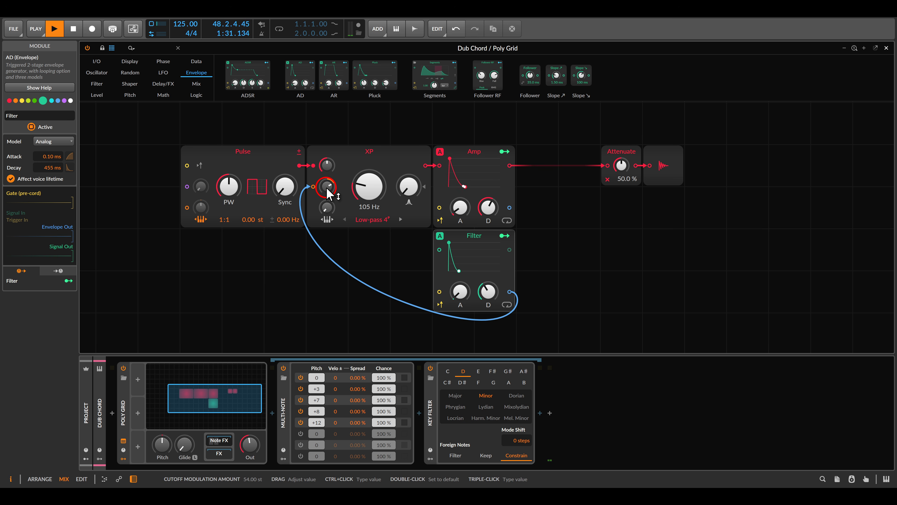
{"action": "left_click_drag", "start_coordinate": [328, 190], "coordinate": [371, 200]}
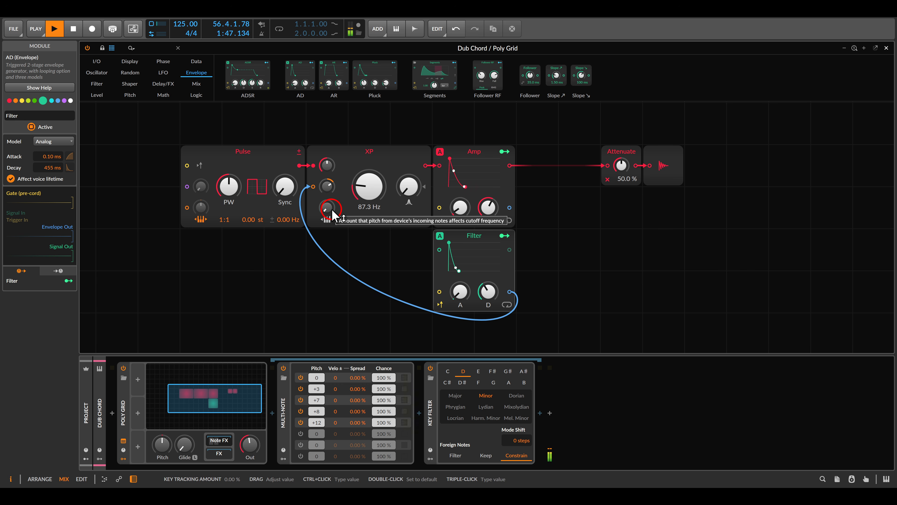
{"action": "left_click_drag", "start_coordinate": [411, 195], "coordinate": [408, 185]}
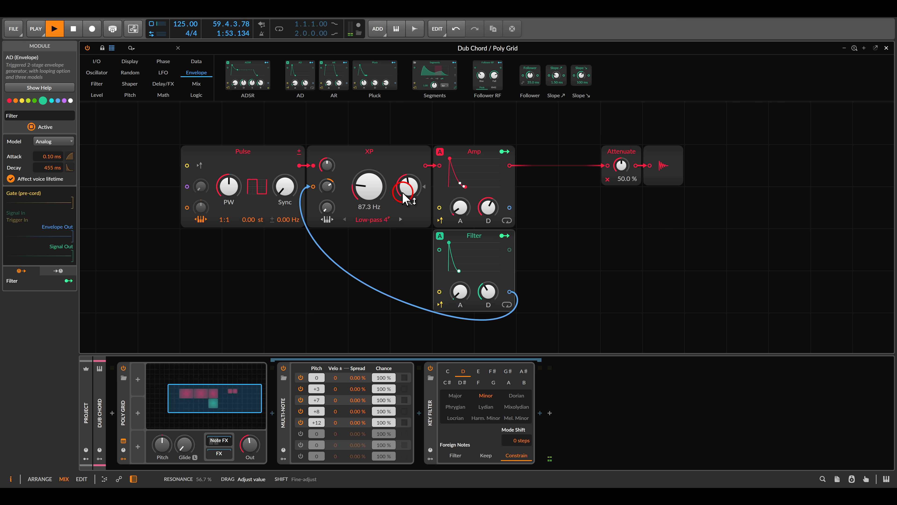
{"action": "left_click_drag", "start_coordinate": [361, 192], "coordinate": [367, 196]}
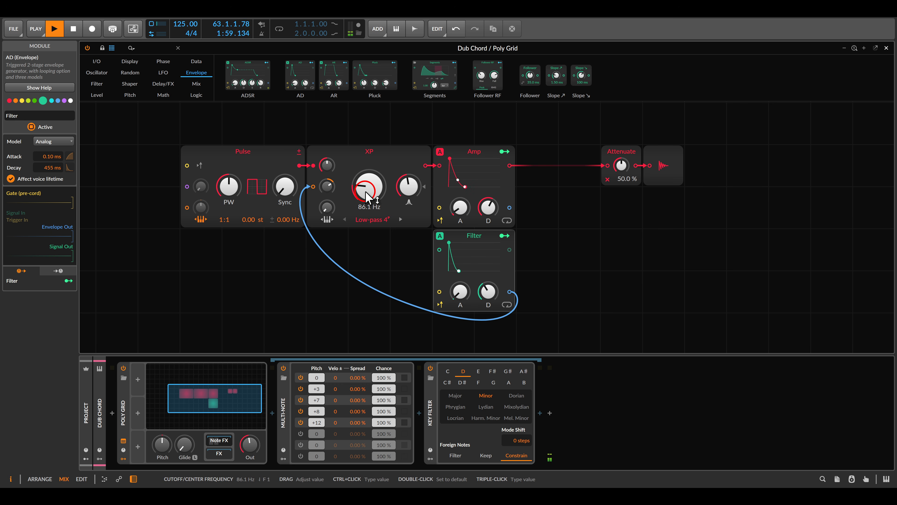
Set the Pulse oscillator's stereo detune to ±0.33 Hz
{"action": "left_click_drag", "start_coordinate": [358, 222], "coordinate": [618, 251]}
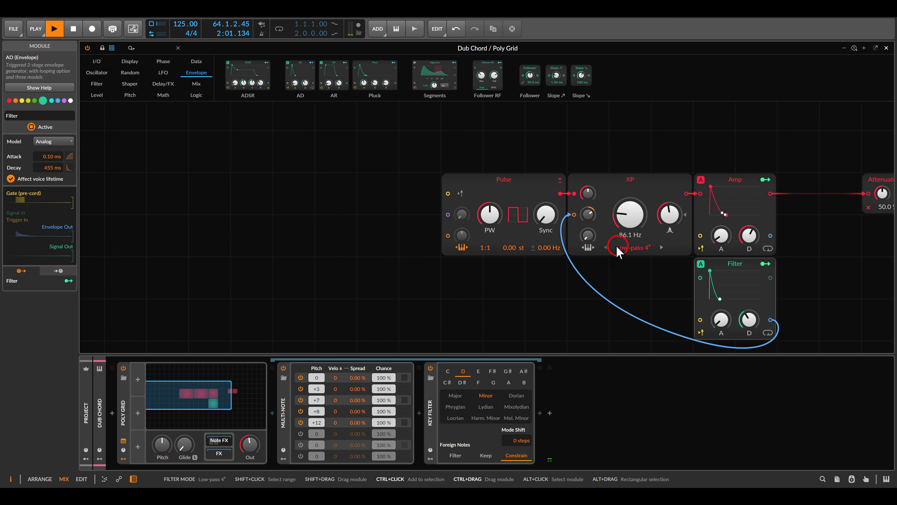
{"action": "scroll", "coordinate": [600, 249], "scroll_direction": "up", "scroll_amount": 3}
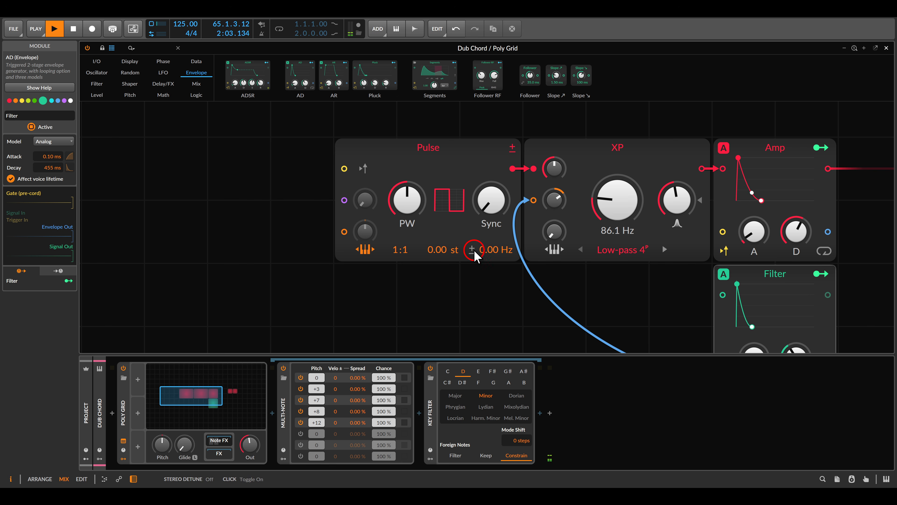
{"action": "left_click_drag", "start_coordinate": [490, 251], "coordinate": [494, 273]}
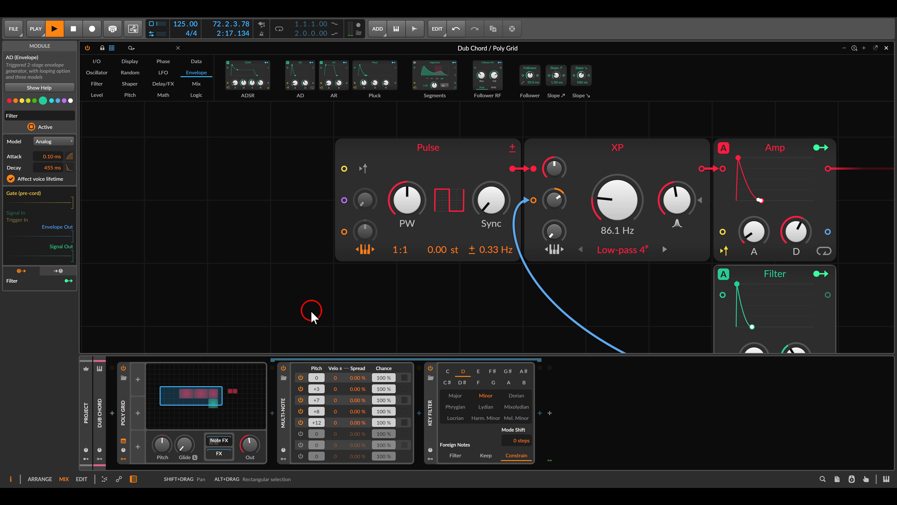
Add an LFO modulator to the Poly Grid device, with a rate of 0.27 Hz and per-voice operation enabled
{"action": "left_click", "coordinate": [138, 378]}
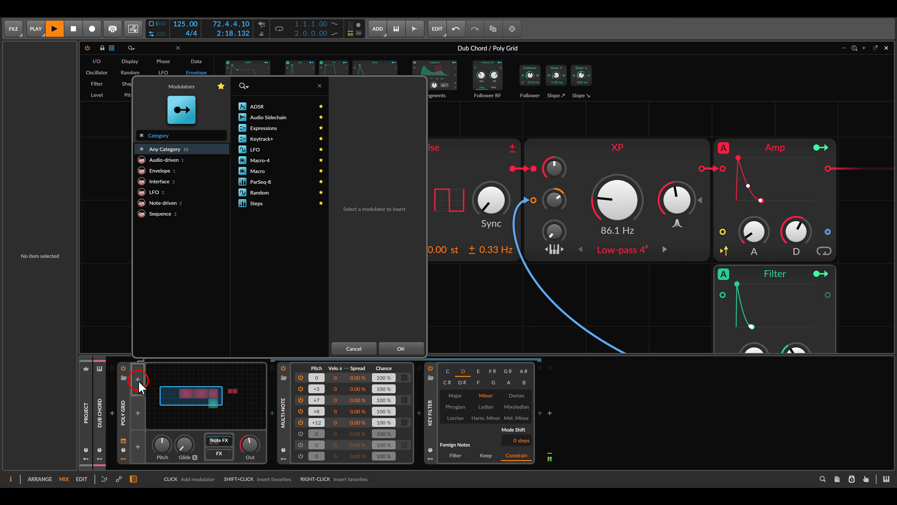
{"action": "double_click", "coordinate": [260, 150]}
{"action": "left_click", "coordinate": [147, 375]}
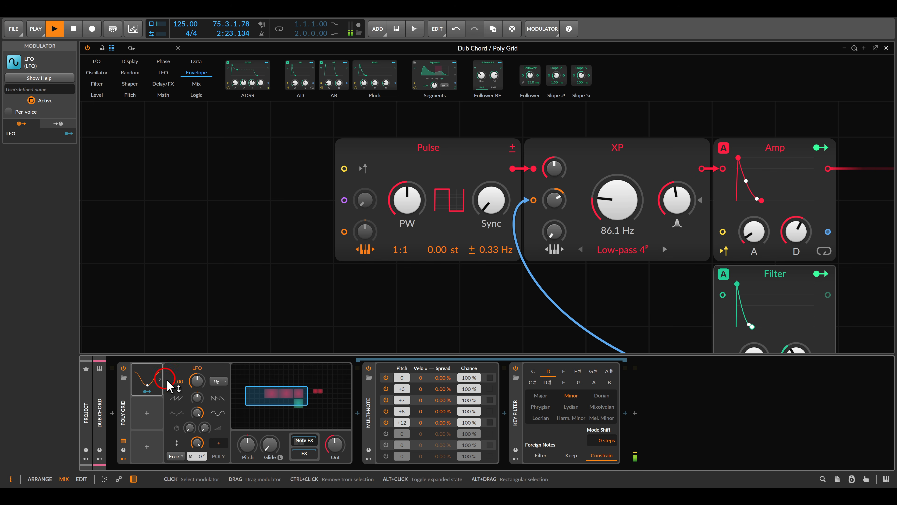
{"action": "left_click_drag", "start_coordinate": [197, 382], "coordinate": [197, 386]}
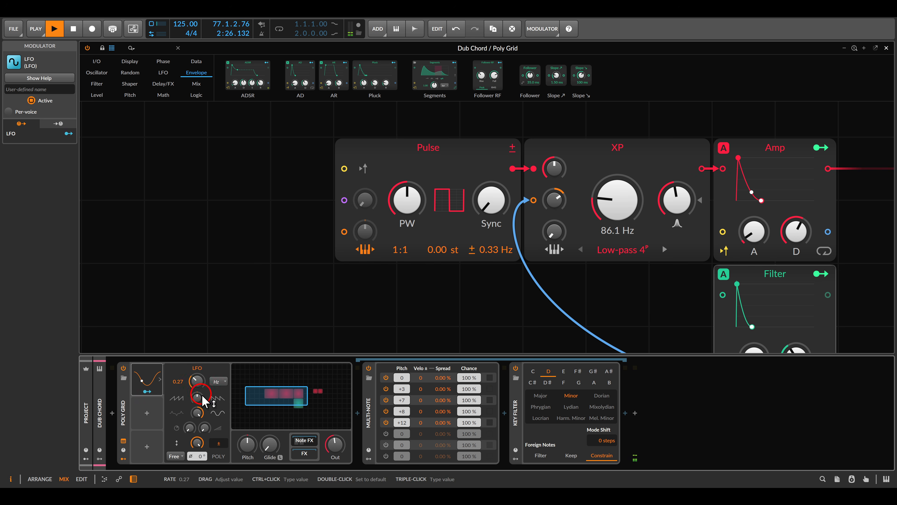
{"action": "left_click", "coordinate": [222, 456]}
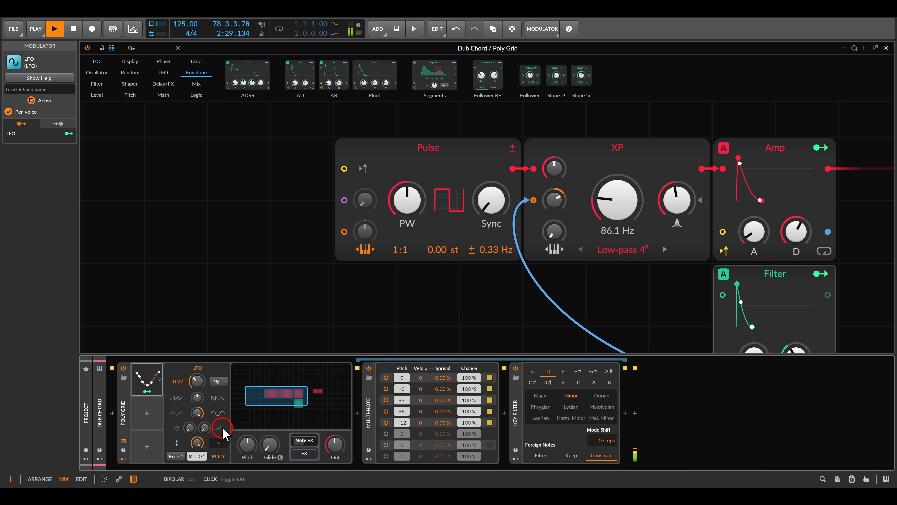
{"action": "left_click", "coordinate": [226, 406]}
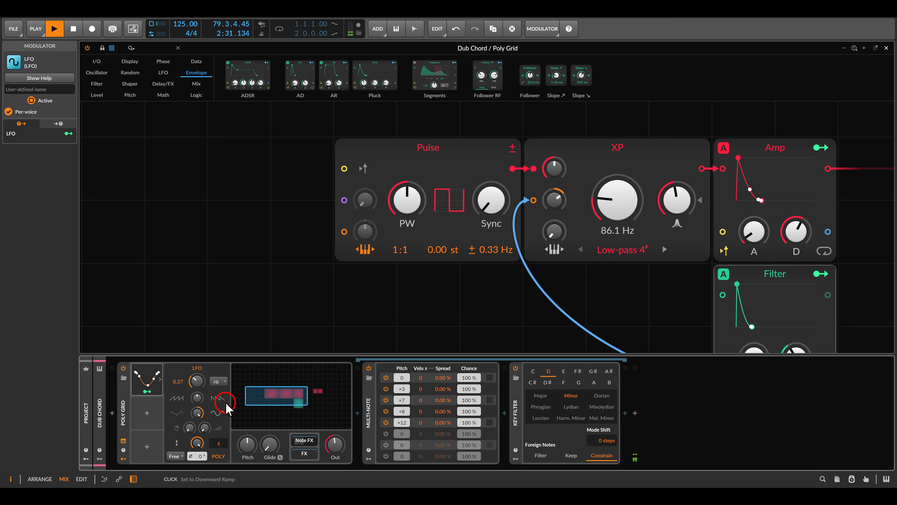
Modulate the Pulse oscillator's pitch offset with the LFO by 0.32 st and raise the XP cutoff to 182 Hz
{"action": "left_click_drag", "start_coordinate": [147, 391], "coordinate": [441, 252]}
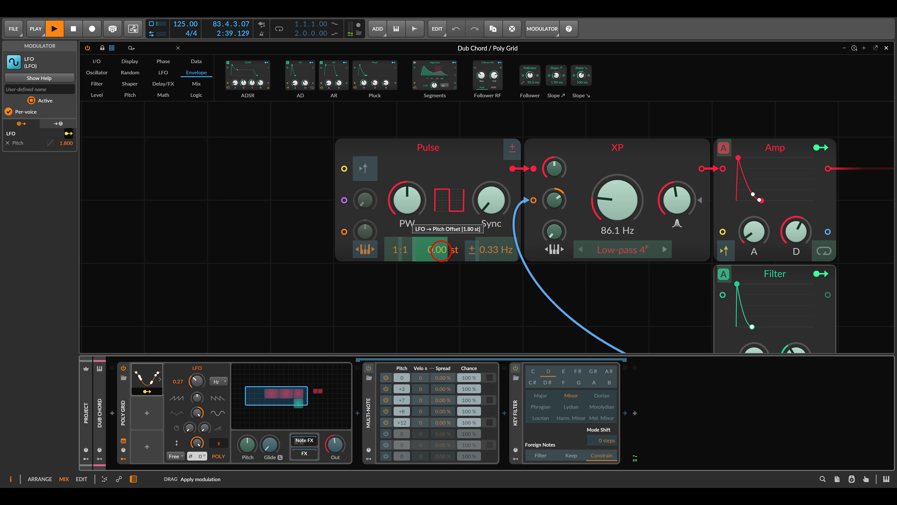
{"action": "left_click_drag", "start_coordinate": [441, 252], "coordinate": [441, 252]}
{"action": "left_click", "coordinate": [147, 391]}
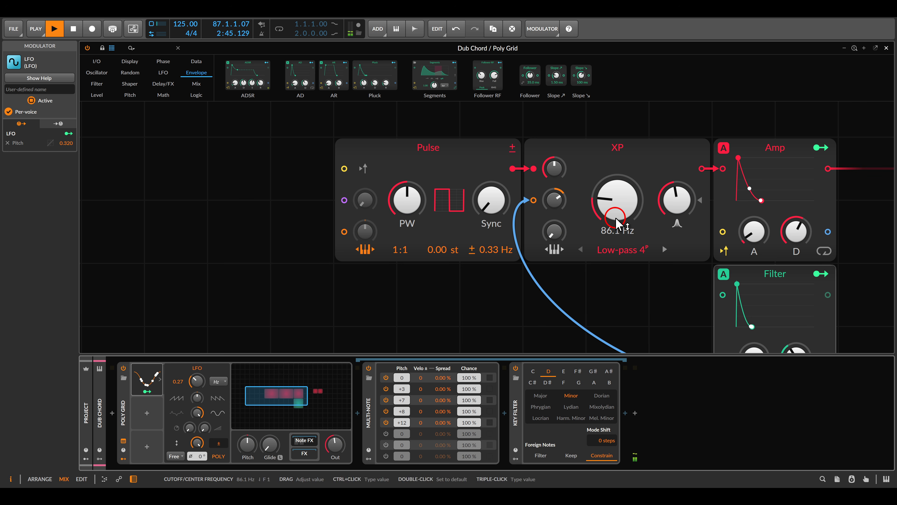
{"action": "left_click_drag", "start_coordinate": [615, 217], "coordinate": [615, 218]}
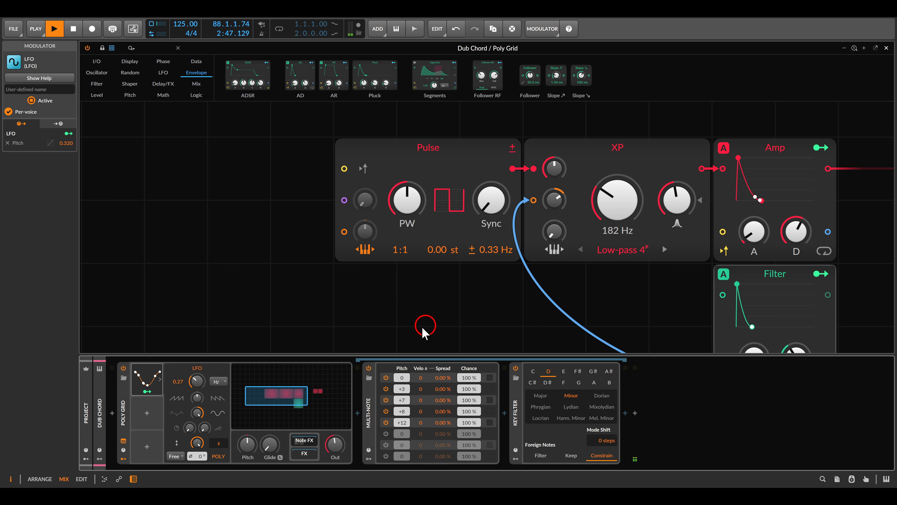
Slow the LFO to 0.11 Hz and reduce its modulation of the Pulse pitch offset to 0.155 st
{"action": "left_click_drag", "start_coordinate": [197, 381], "coordinate": [197, 381]}
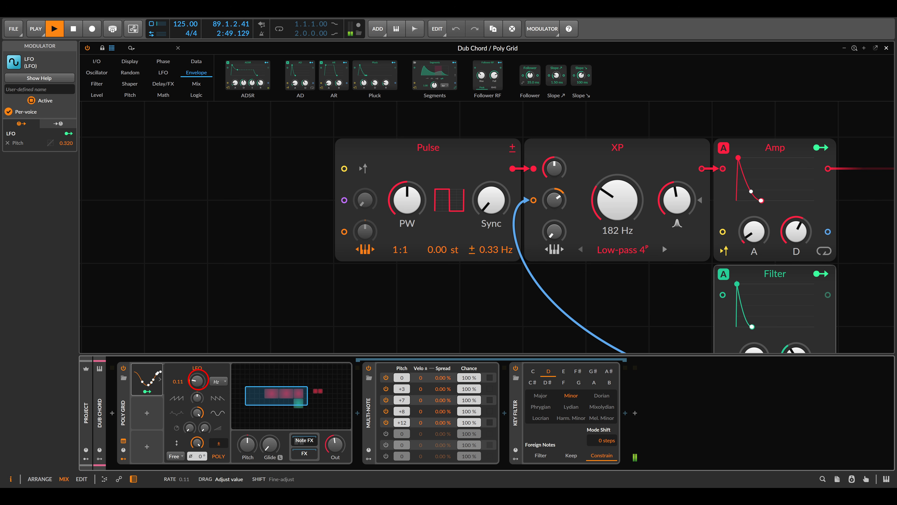
{"action": "left_click", "coordinate": [147, 391]}
{"action": "left_click_drag", "start_coordinate": [441, 253], "coordinate": [441, 252]}
{"action": "left_click", "coordinate": [147, 391]}
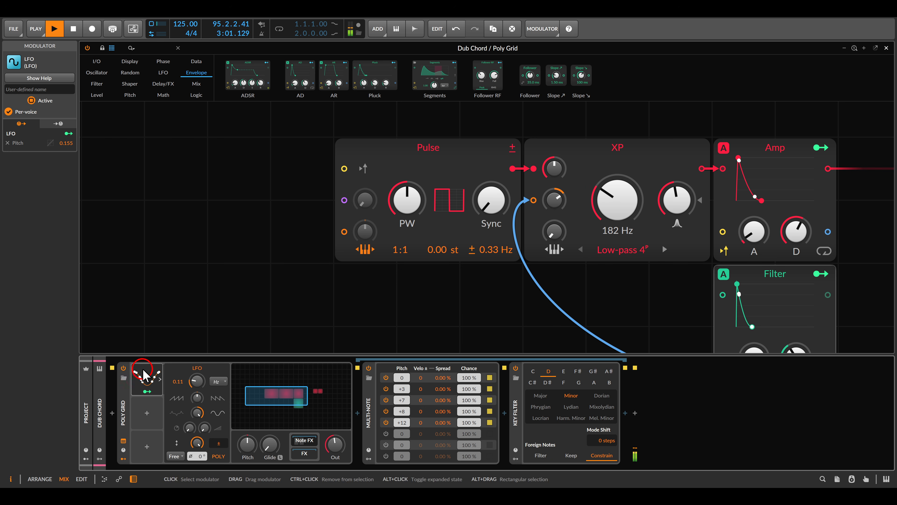
Name the LFO modulator "Detune"
{"action": "left_click", "coordinate": [143, 375]}
{"action": "left_click", "coordinate": [143, 375]}
{"action": "left_click", "coordinate": [47, 94]}
{"action": "left_click", "coordinate": [43, 91]}
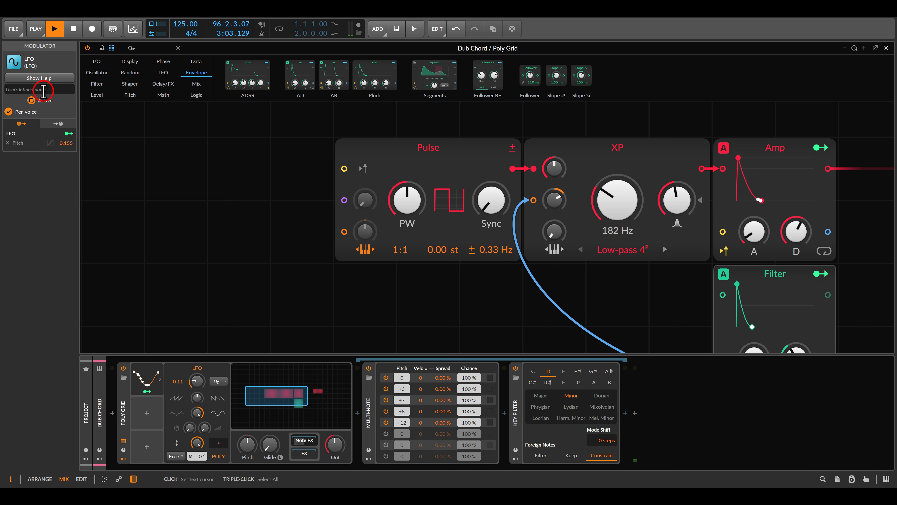
{"action": "type", "text": "Detune"}
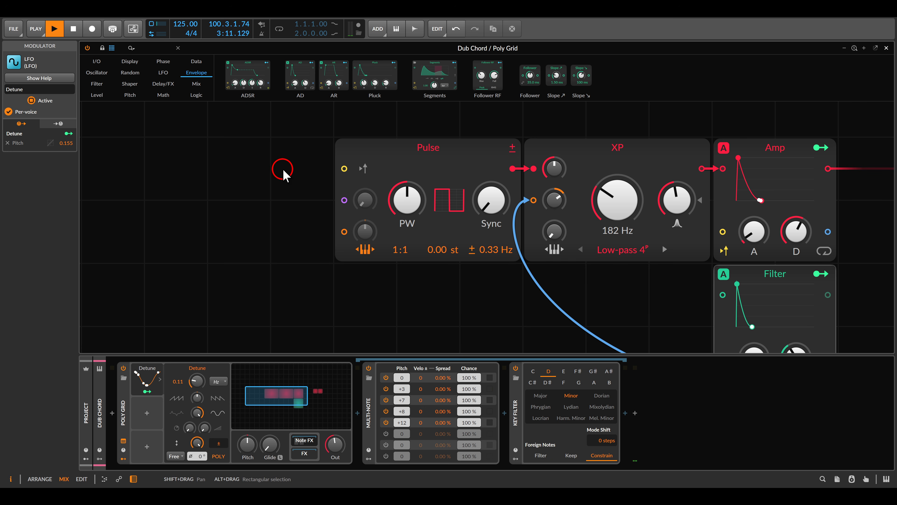
Add a Swarm oscillator at a 2:1 ratio with increased spread, mixed with the Pulse through a Mixer ahead of the XP filter
{"action": "scroll", "coordinate": [304, 187], "scroll_direction": "down", "scroll_amount": 2}
{"action": "left_click_drag", "start_coordinate": [322, 200], "coordinate": [263, 175]}
{"action": "scroll", "coordinate": [303, 191], "scroll_direction": "down", "scroll_amount": 2}
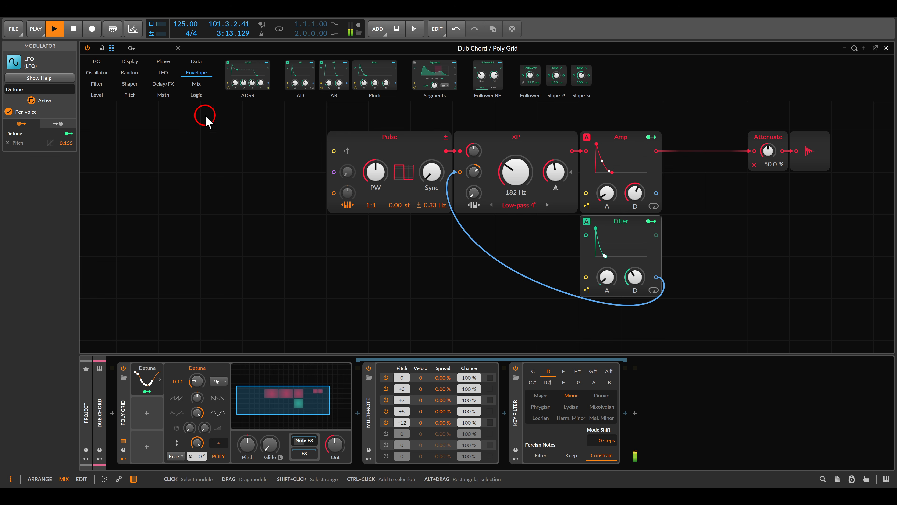
{"action": "left_click", "coordinate": [97, 73]}
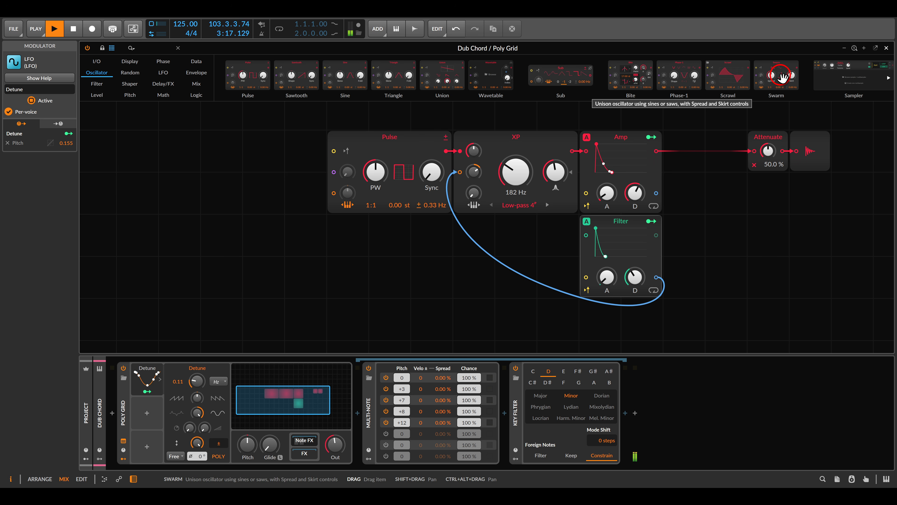
{"action": "left_click_drag", "start_coordinate": [782, 75], "coordinate": [461, 157]}
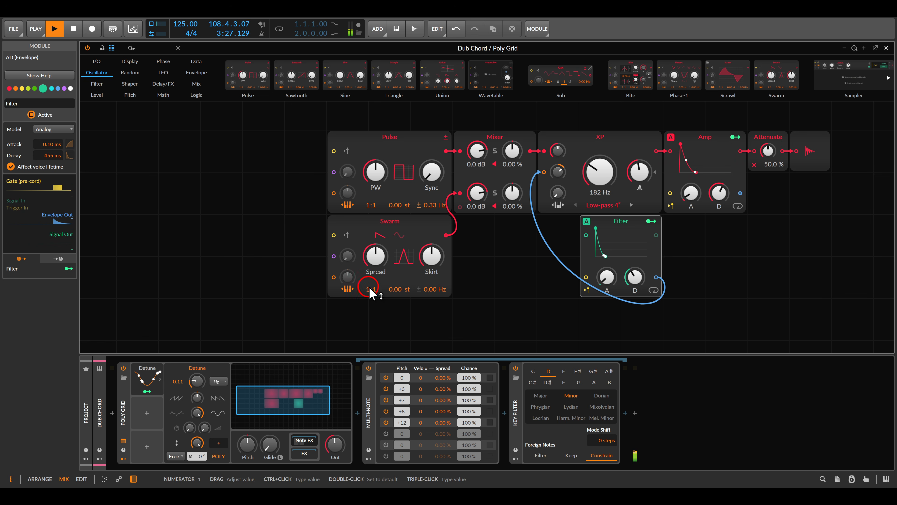
{"action": "left_click_drag", "start_coordinate": [375, 291], "coordinate": [376, 264]}
Lower the XP cutoff to 91.2 Hz and lengthen the Filter envelope's decay to 501 ms
{"action": "mouse_move", "coordinate": [603, 172]}
{"action": "left_mouse_down"}
{"action": "mouse_move", "coordinate": [605, 183]}
{"action": "mouse_move", "coordinate": [605, 171]}
{"action": "left_mouse_up"}
{"action": "left_click_drag", "start_coordinate": [634, 276], "coordinate": [635, 277]}
{"action": "left_click", "coordinate": [537, 243]}
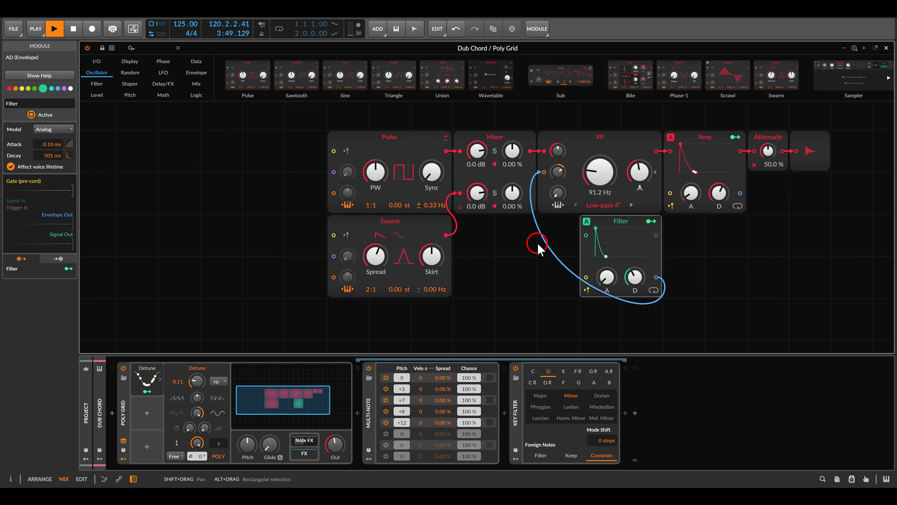
Set the Swarm oscillator's stereo detune to ±2.15 Hz
{"action": "scroll", "coordinate": [475, 274], "scroll_direction": "up", "scroll_amount": 4}
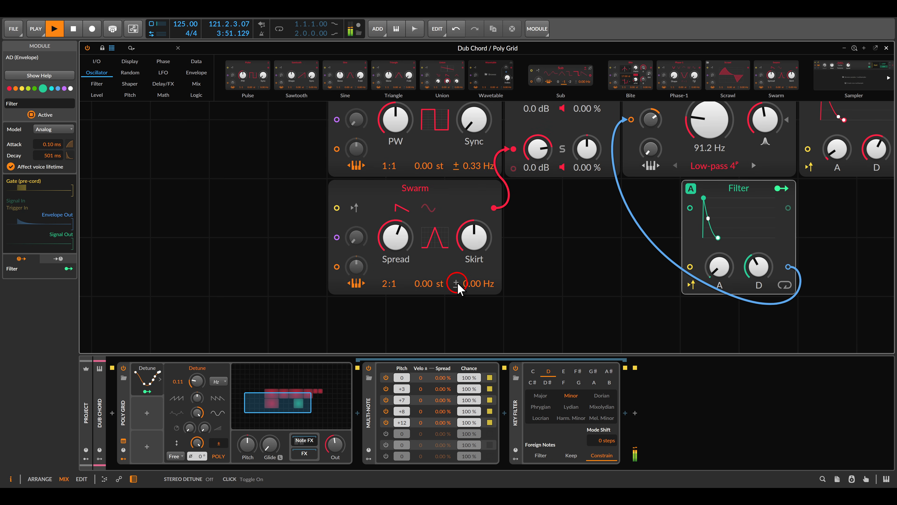
{"action": "left_click_drag", "start_coordinate": [479, 284], "coordinate": [517, 252]}
Add a Mod Delay module in the free space below the Attenuate and audio output modules
{"action": "scroll", "coordinate": [517, 252], "scroll_direction": "down", "scroll_amount": 4}
{"action": "scroll", "coordinate": [517, 252], "scroll_direction": "down", "scroll_amount": 2}
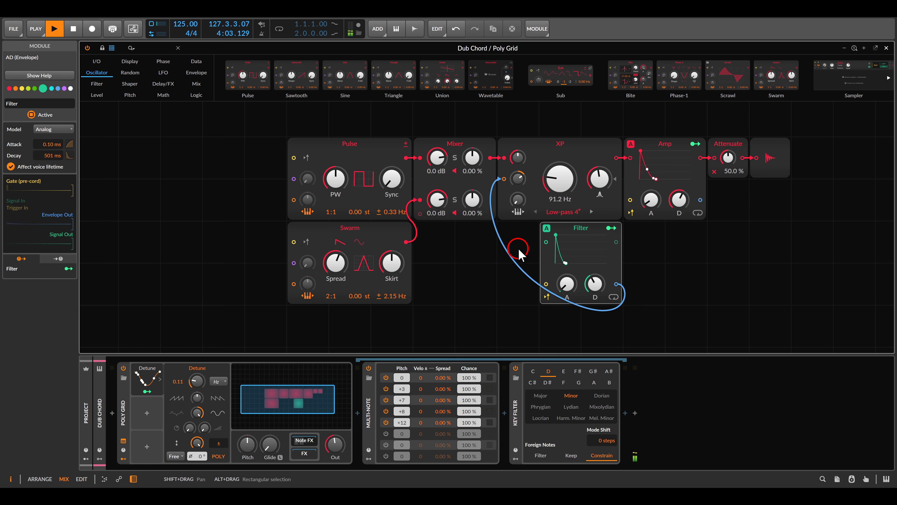
{"action": "left_click_drag", "start_coordinate": [712, 261], "coordinate": [598, 248]}
{"action": "scroll", "coordinate": [580, 248], "scroll_direction": "down", "scroll_amount": 1}
{"action": "left_click", "coordinate": [163, 83]}
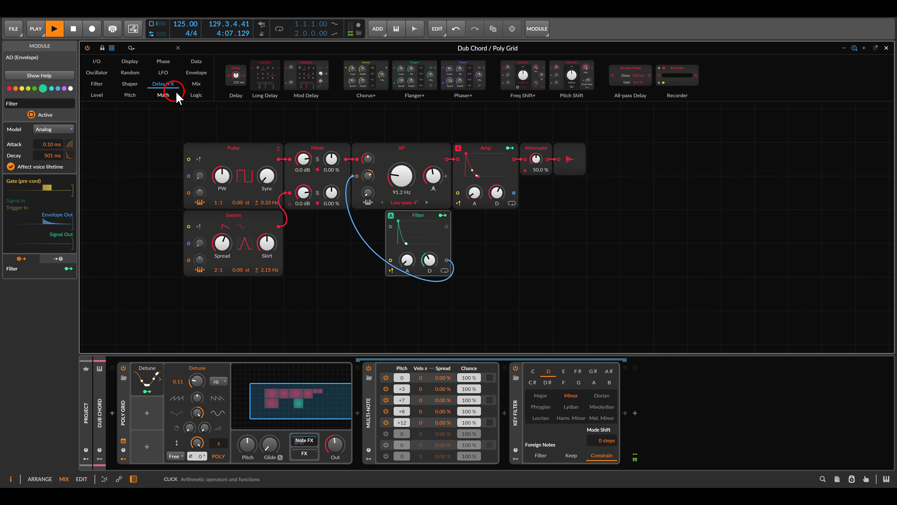
{"action": "left_click_drag", "start_coordinate": [307, 76], "coordinate": [548, 263]}
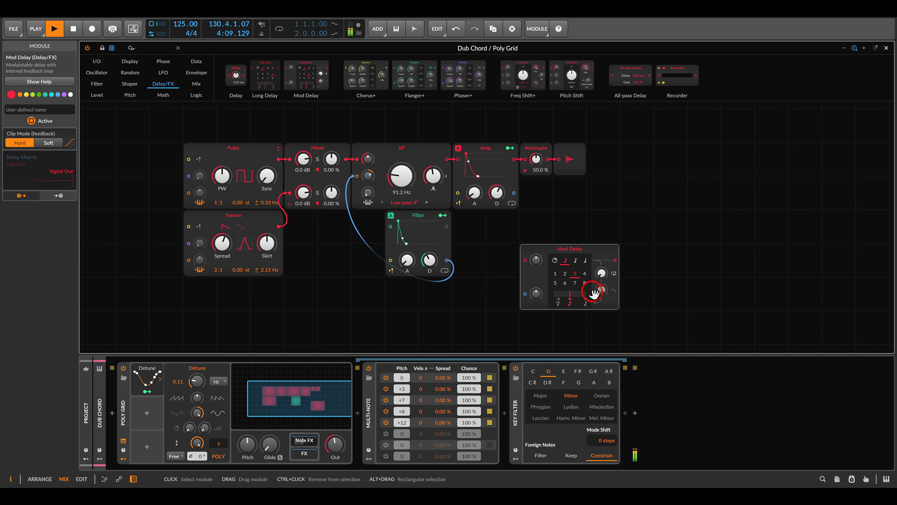
{"action": "scroll", "coordinate": [562, 235], "scroll_direction": "up", "scroll_amount": 2}
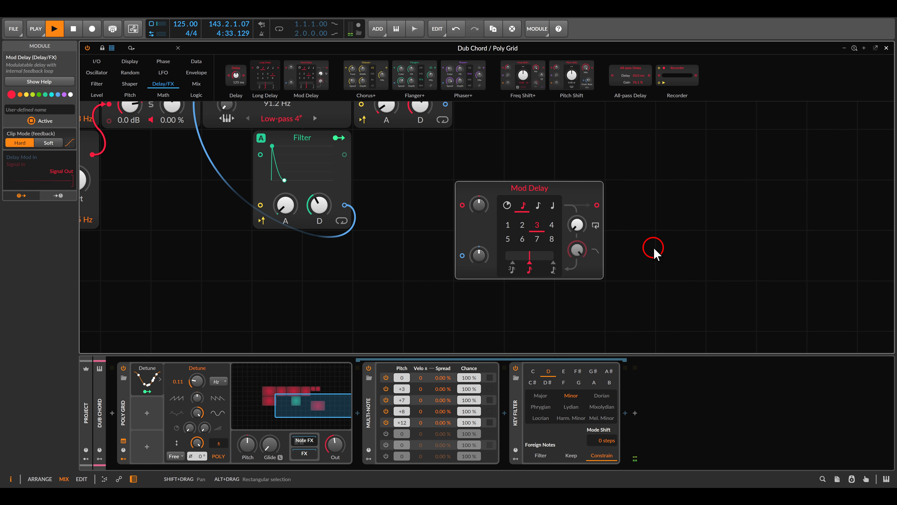
Add a Blend module between Attenuate and the audio output, making room for it, and set it fully to In 1
{"action": "scroll", "coordinate": [654, 248], "scroll_direction": "down", "scroll_amount": 3}
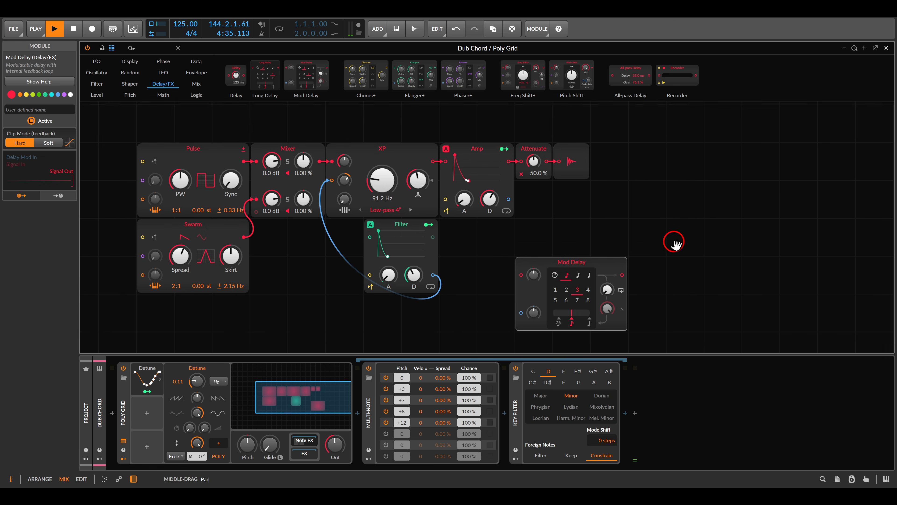
{"action": "left_click", "coordinate": [201, 87]}
{"action": "left_click_drag", "start_coordinate": [236, 76], "coordinate": [588, 224]}
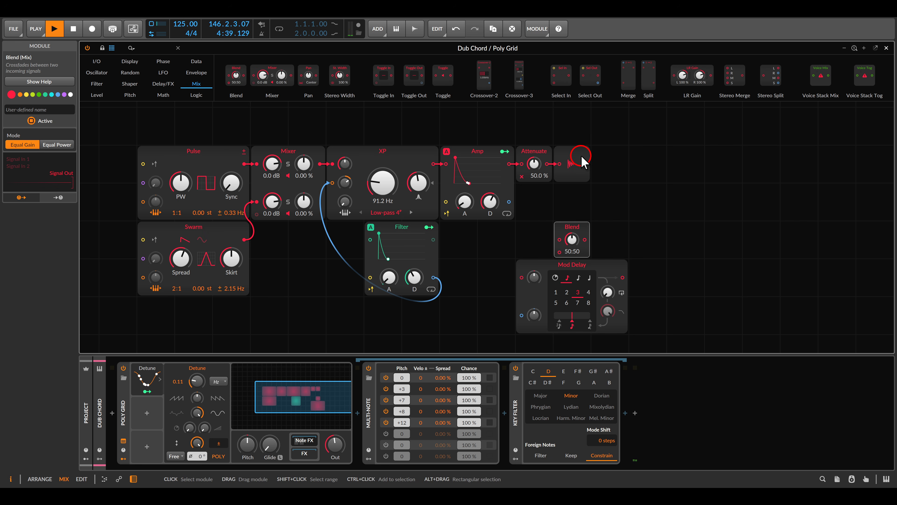
{"action": "left_click_drag", "start_coordinate": [579, 159], "coordinate": [728, 160]}
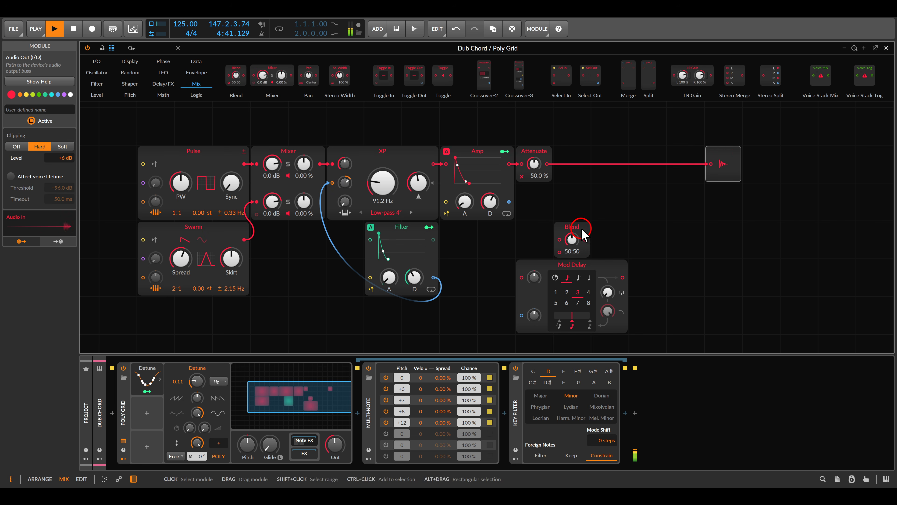
{"action": "left_click_drag", "start_coordinate": [573, 226], "coordinate": [572, 203]}
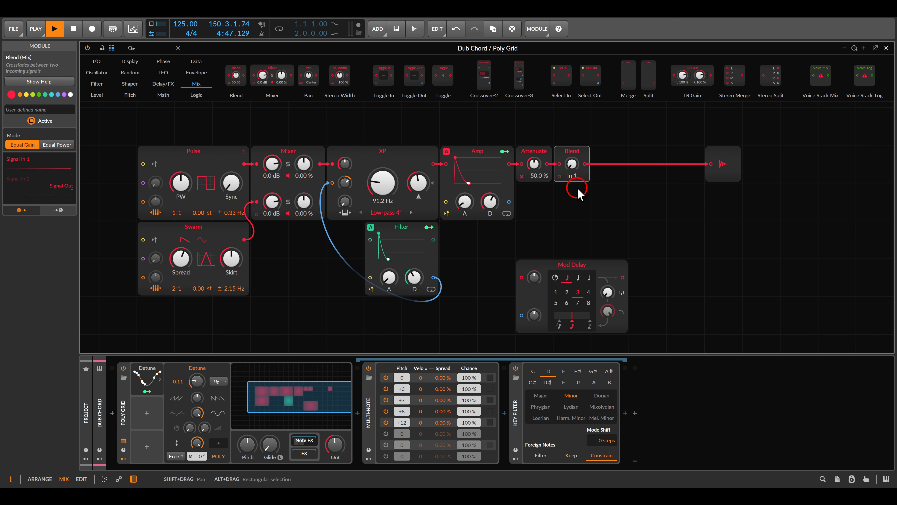
Feed the Attenuate output into the Mod Delay, return its output to the Blend's second input, and set the blend to 66:34
{"action": "left_click_drag", "start_coordinate": [524, 287], "coordinate": [547, 164]}
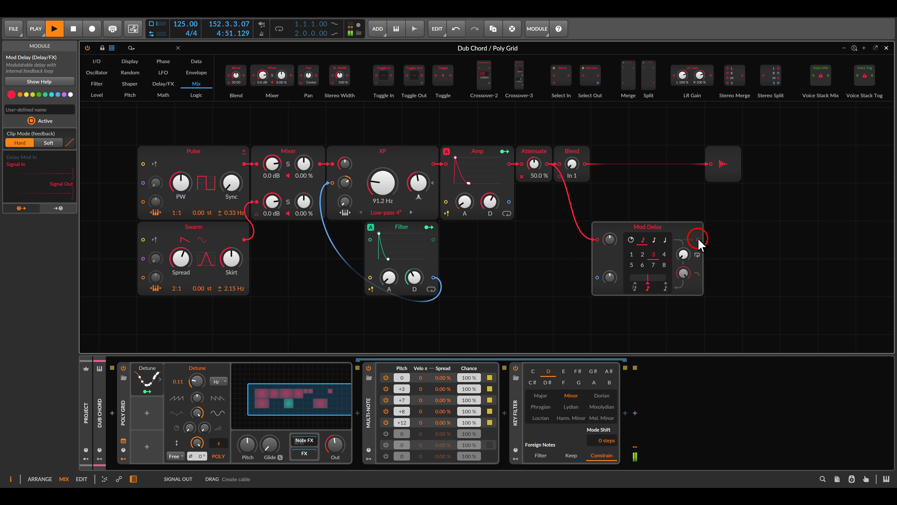
{"action": "left_click_drag", "start_coordinate": [698, 241], "coordinate": [559, 177]}
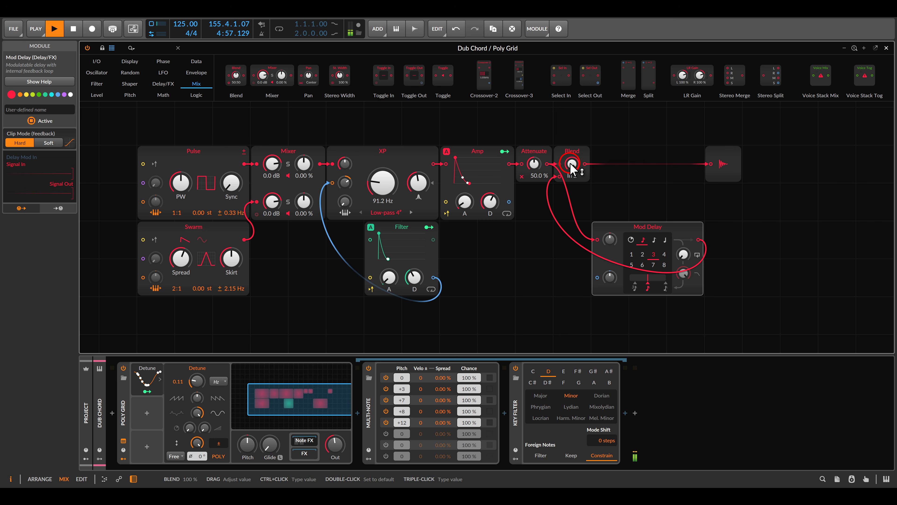
{"action": "left_click_drag", "start_coordinate": [571, 167], "coordinate": [591, 192]}
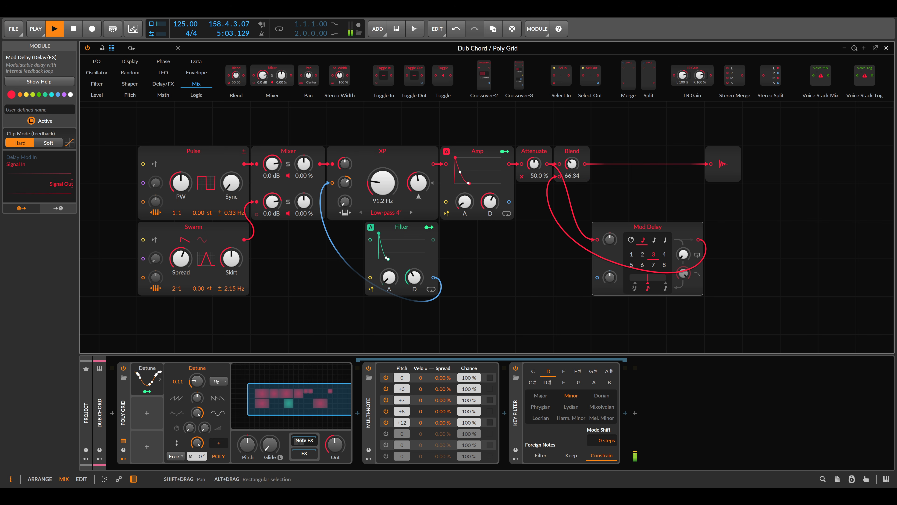
Raise the Mod Delay's feedback above 46 %
{"action": "scroll", "coordinate": [666, 293], "scroll_direction": "up", "scroll_amount": 1}
{"action": "left_click_drag", "start_coordinate": [700, 293], "coordinate": [631, 280]}
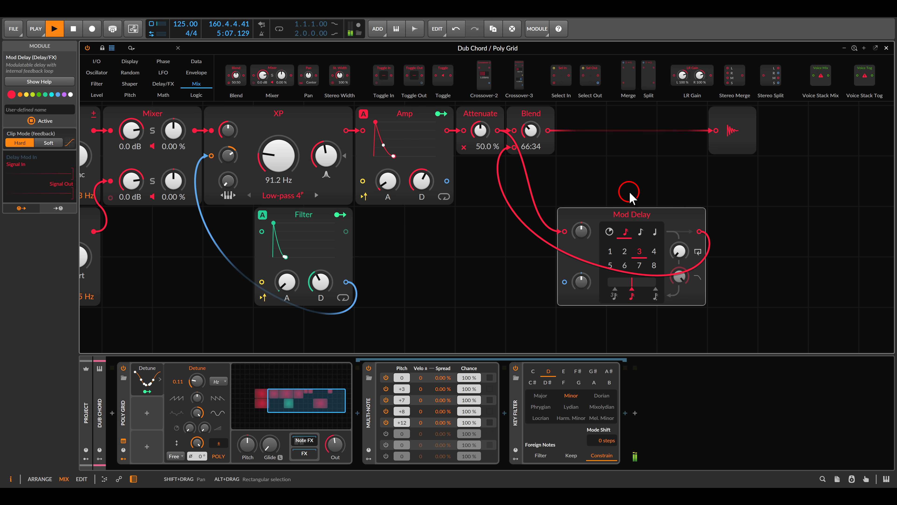
{"action": "left_click_drag", "start_coordinate": [677, 251], "coordinate": [677, 219]}
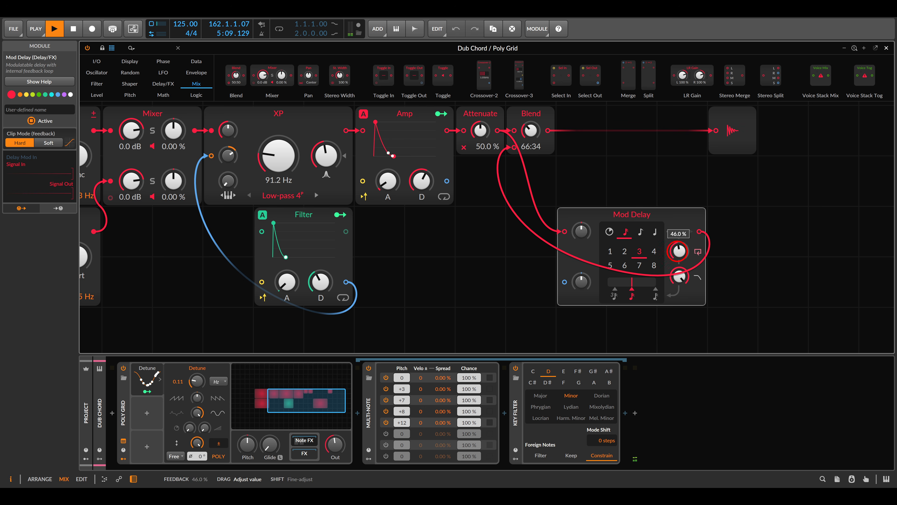
{"action": "left_click_drag", "start_coordinate": [679, 251], "coordinate": [676, 193]}
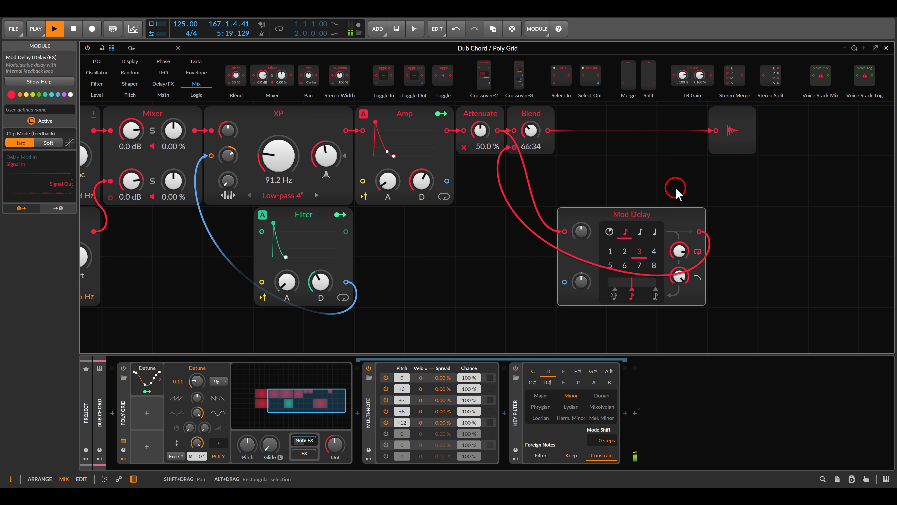
Add an LFO module in the free space below and left of the Mod Delay, and set its timebase to Hertz
{"action": "scroll", "coordinate": [676, 192], "scroll_direction": "down", "scroll_amount": 2}
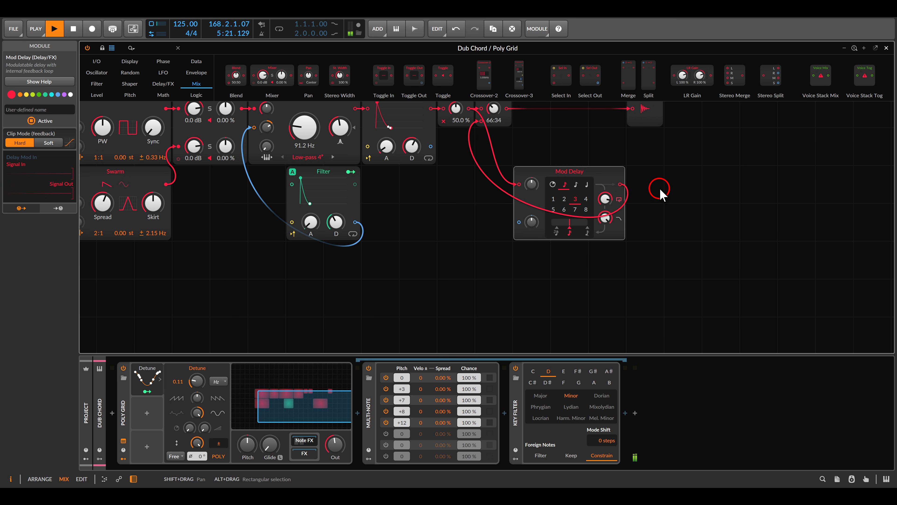
{"action": "left_click", "coordinate": [162, 74]}
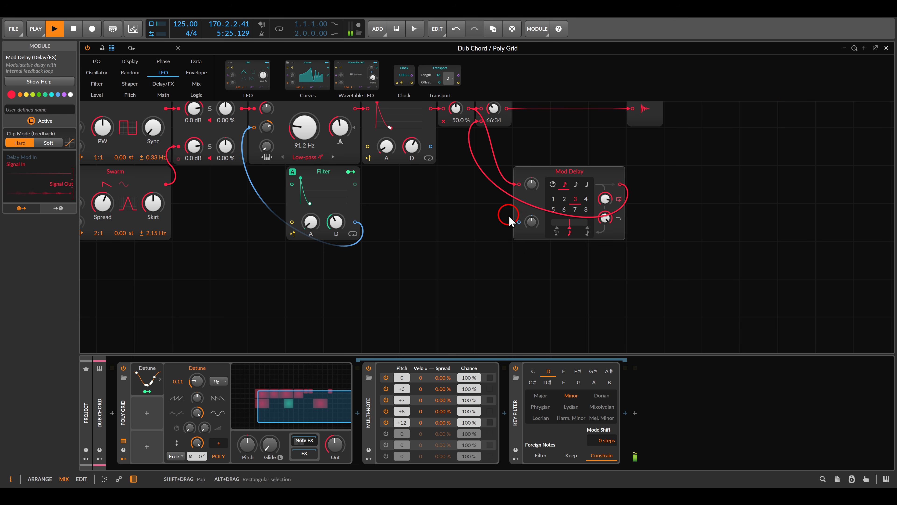
{"action": "left_click", "coordinate": [522, 222]}
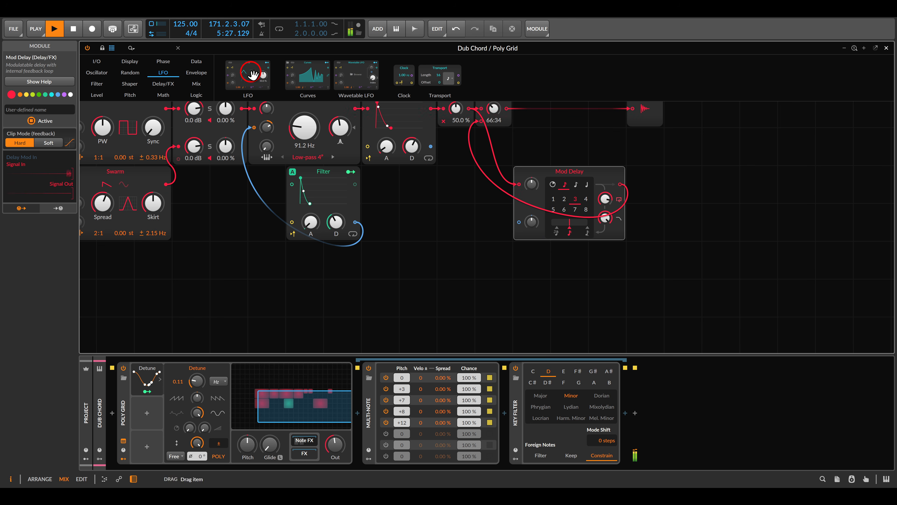
{"action": "left_click_drag", "start_coordinate": [247, 74], "coordinate": [438, 222]}
{"action": "scroll", "coordinate": [446, 270], "scroll_direction": "up", "scroll_amount": 1}
{"action": "scroll", "coordinate": [417, 229], "scroll_direction": "up", "scroll_amount": 1}
{"action": "left_click_drag", "start_coordinate": [362, 205], "coordinate": [394, 230]}
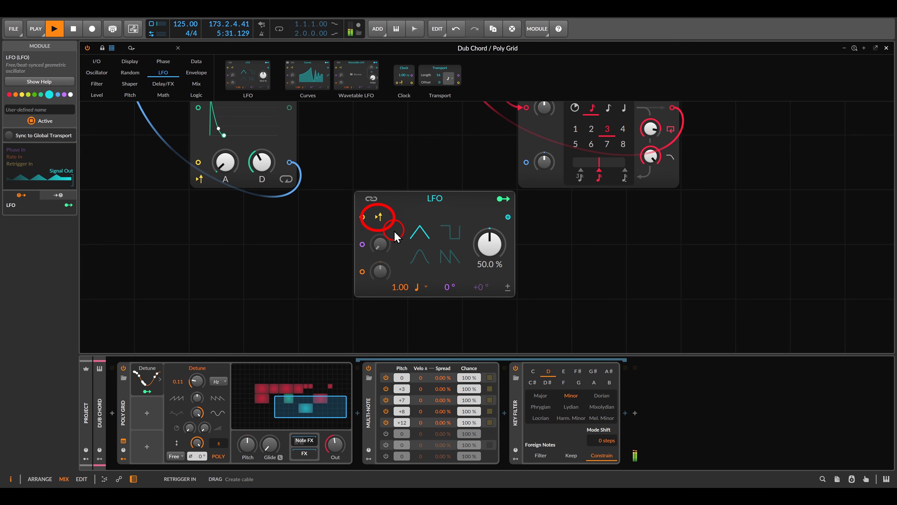
{"action": "key", "text": "Escape"}
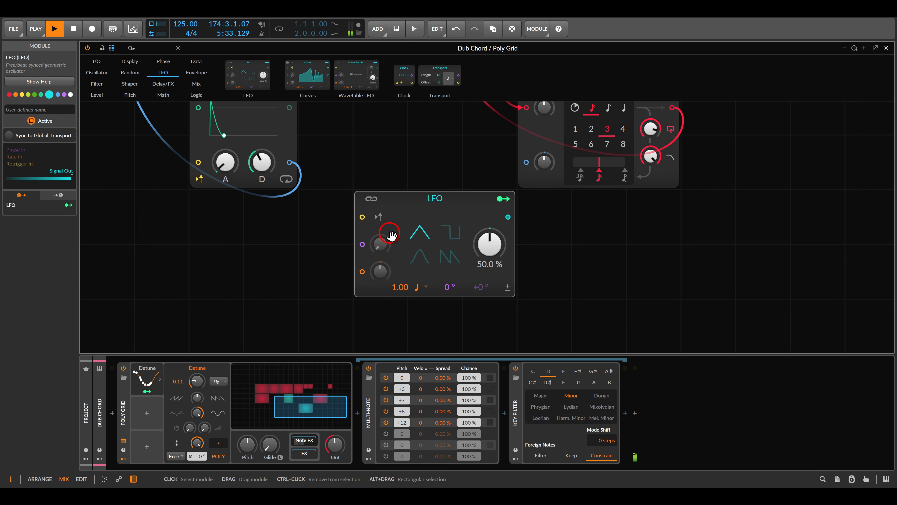
{"action": "left_click", "coordinate": [425, 287]}
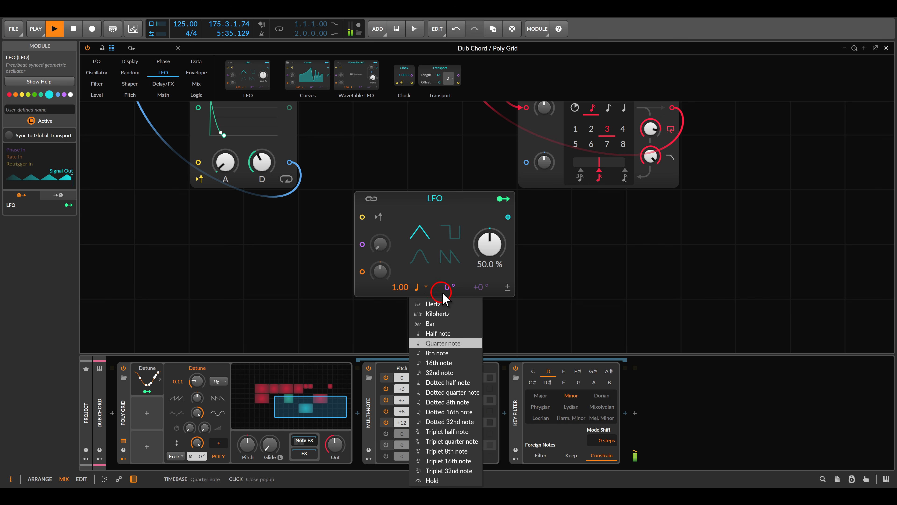
{"action": "left_click", "coordinate": [450, 305]}
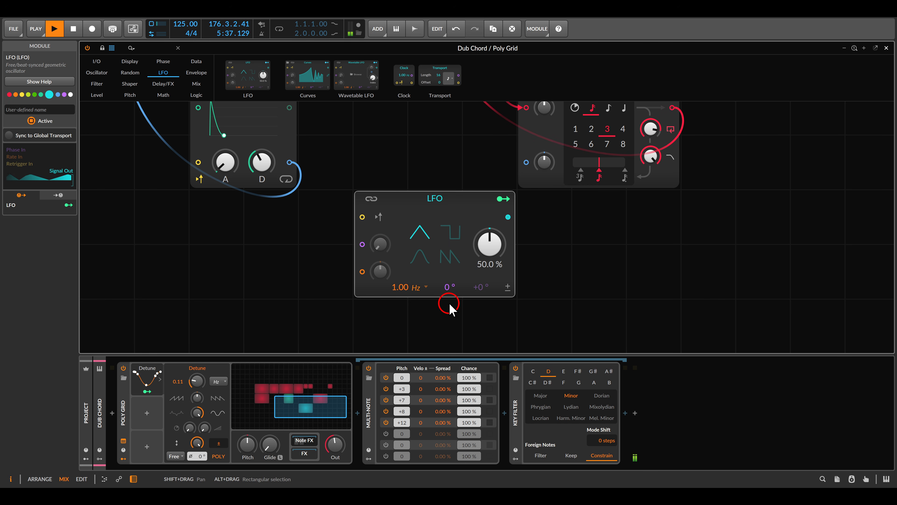
Name the LFO module Delay and make its output bipolar
{"action": "left_click", "coordinate": [52, 108]}
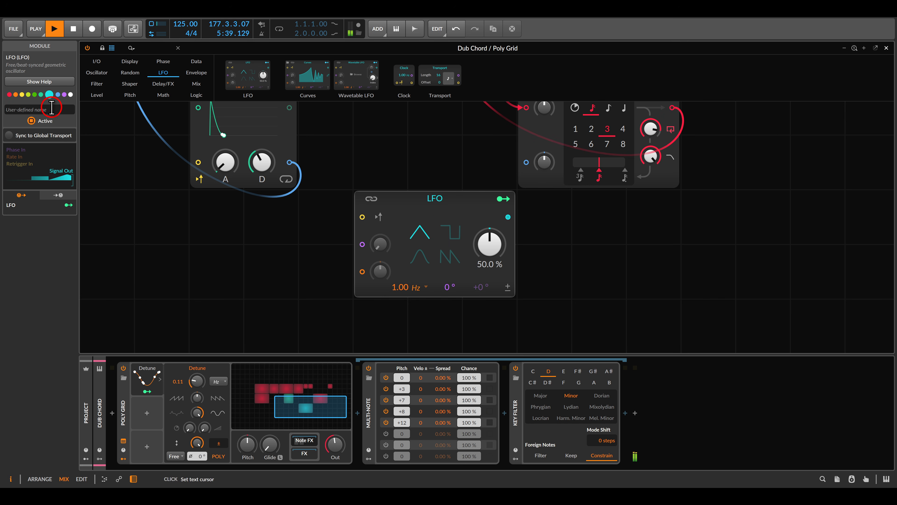
{"action": "type", "text": "Delay"}
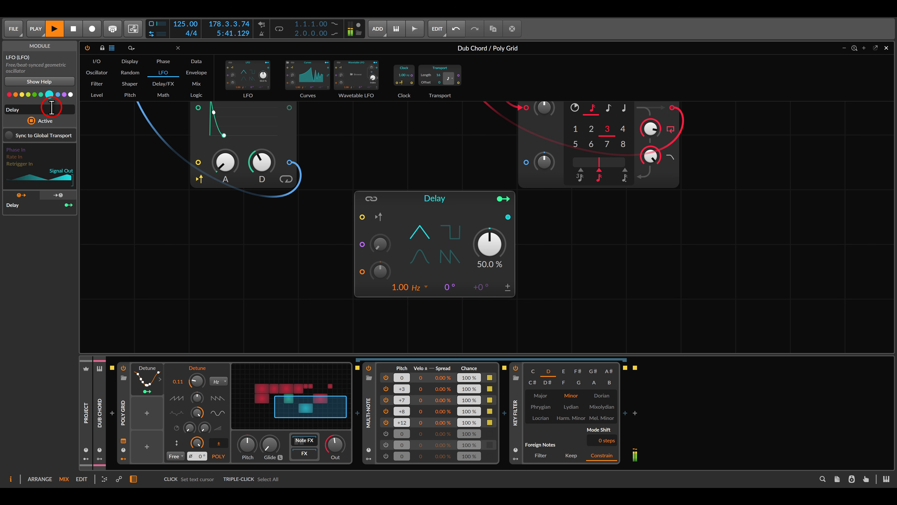
{"action": "left_click", "coordinate": [507, 287]}
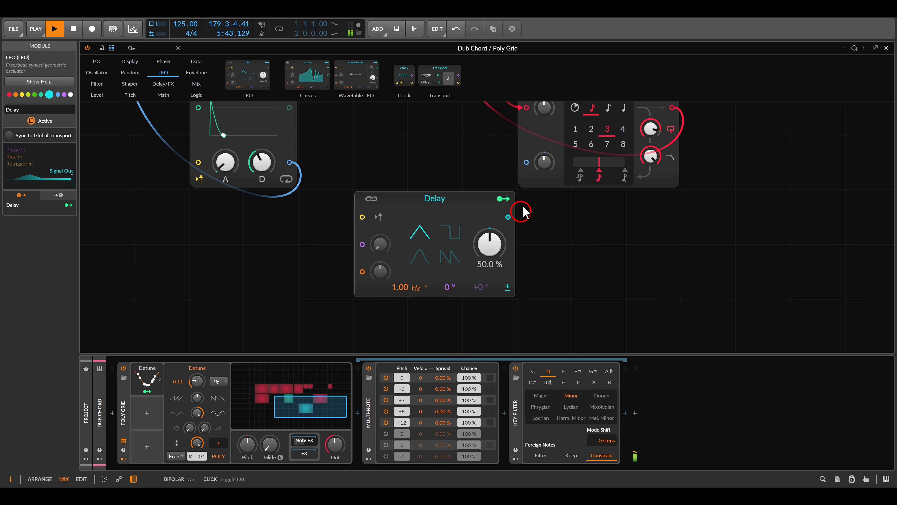
Connect the Delay LFO's output to the Mod Delay's modulation input and set the delay modulation amount to 1.90 %
{"action": "mouse_move", "coordinate": [544, 163]}
{"action": "left_mouse_down"}
{"action": "mouse_move", "coordinate": [545, 141]}
{"action": "mouse_move", "coordinate": [545, 175]}
{"action": "mouse_move", "coordinate": [544, 158]}
{"action": "left_mouse_up"}
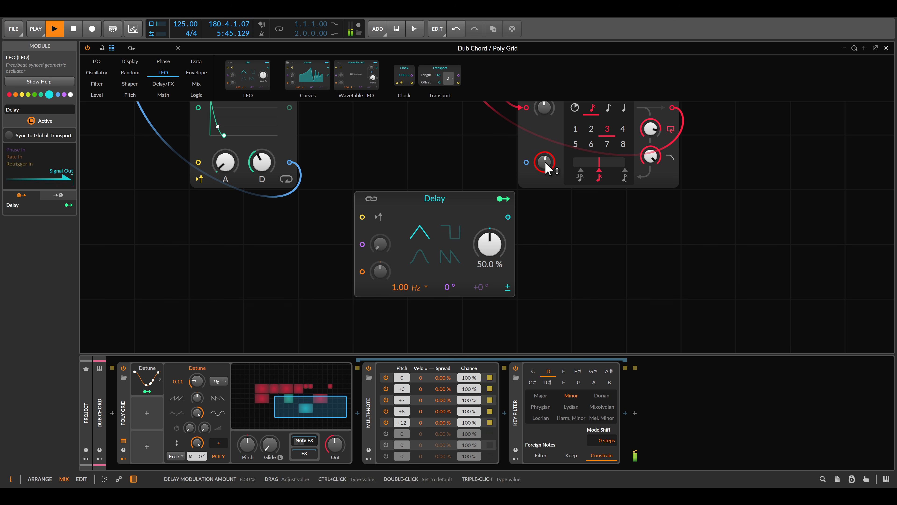
{"action": "double_click", "coordinate": [544, 162]}
{"action": "scroll", "coordinate": [543, 214], "scroll_direction": "up", "scroll_amount": 1}
{"action": "left_click_drag", "start_coordinate": [543, 214], "coordinate": [475, 205]}
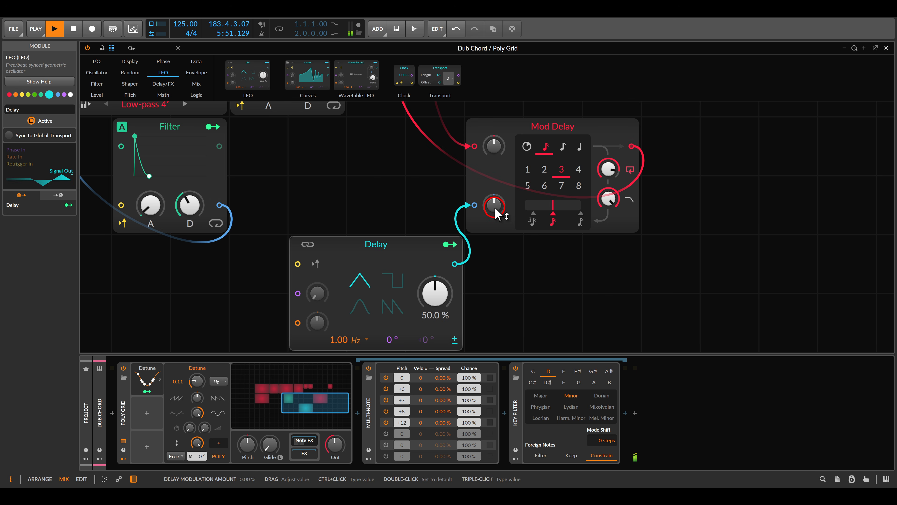
{"action": "left_click_drag", "start_coordinate": [496, 210], "coordinate": [496, 198]}
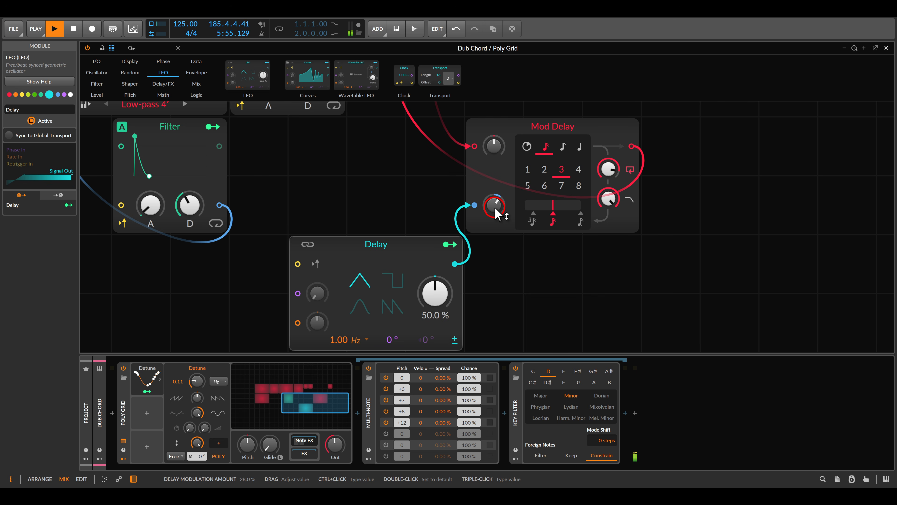
{"action": "left_click_drag", "start_coordinate": [496, 212], "coordinate": [494, 205]}
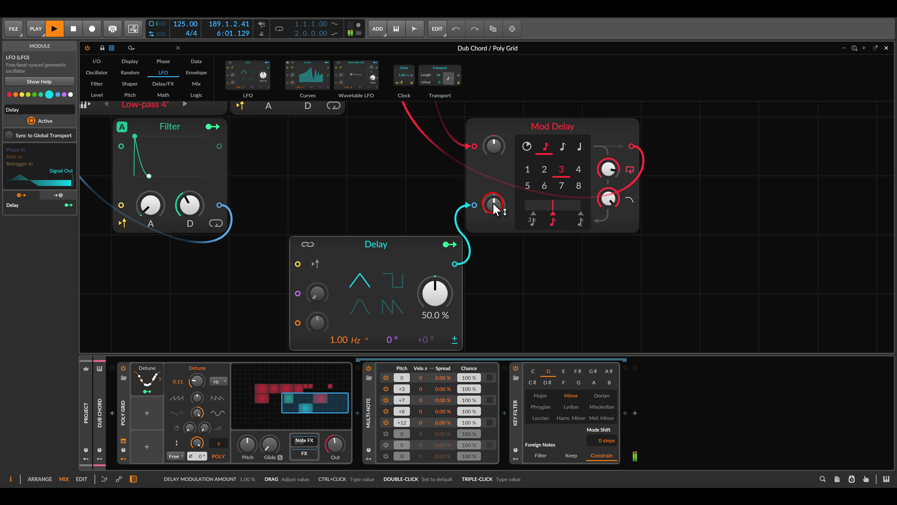
{"action": "left_click_drag", "start_coordinate": [494, 205], "coordinate": [494, 204]}
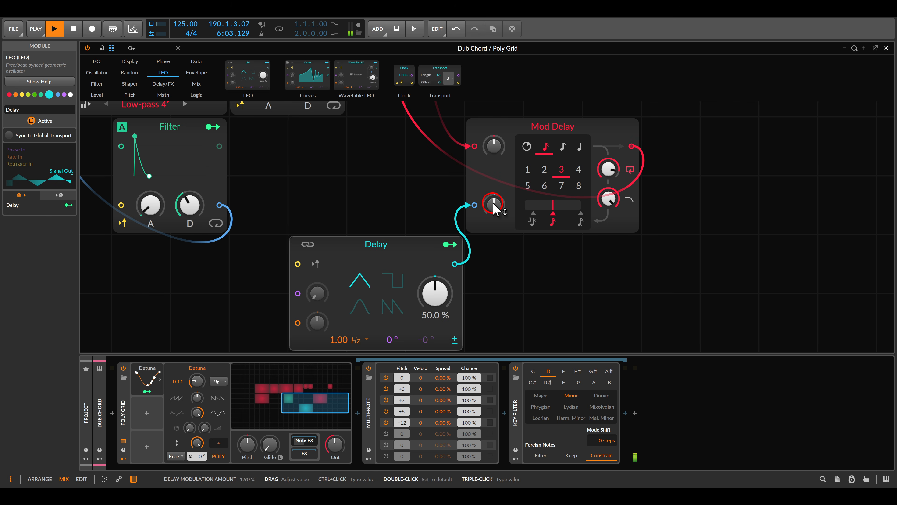
Slow the Delay LFO to 0.12 Hz and set the XP filter's cutoff to 113 Hz
{"action": "left_click_drag", "start_coordinate": [342, 339], "coordinate": [343, 342]}
{"action": "scroll", "coordinate": [362, 208], "scroll_direction": "down", "scroll_amount": 3}
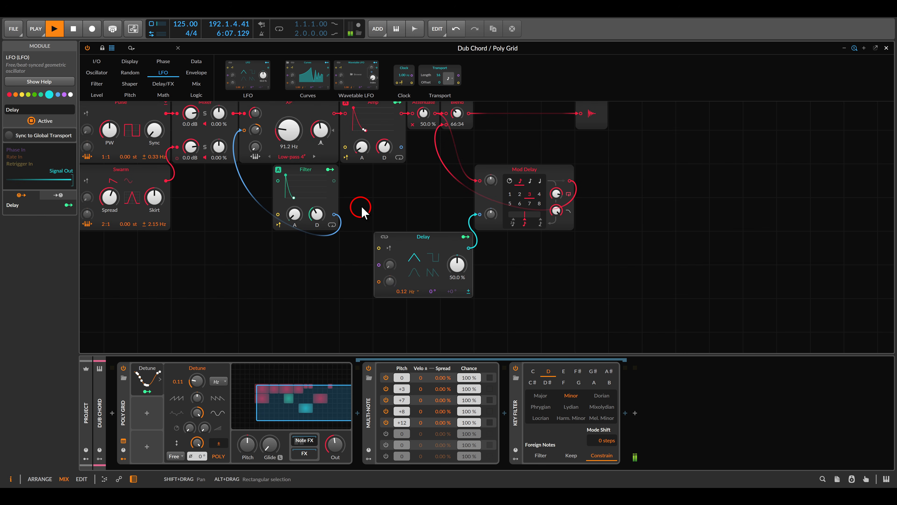
{"action": "left_click_drag", "start_coordinate": [362, 208], "coordinate": [458, 212]}
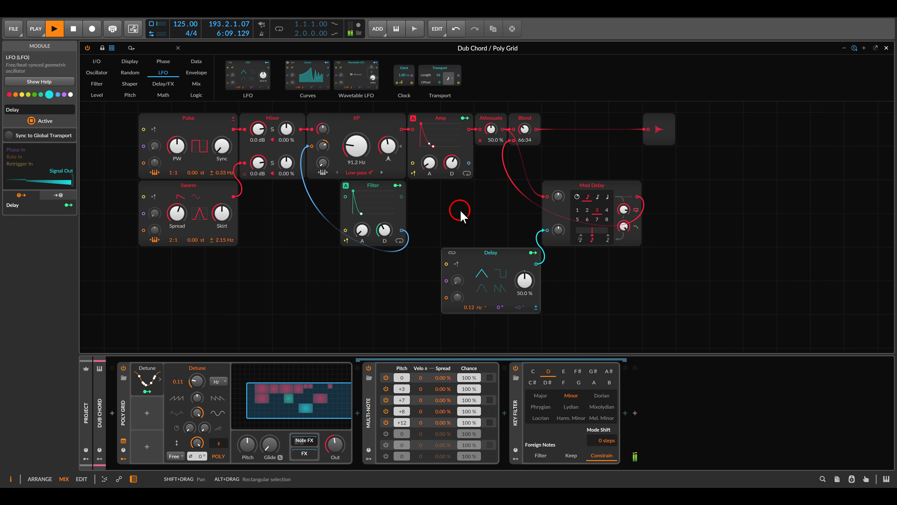
{"action": "left_click_drag", "start_coordinate": [354, 148], "coordinate": [353, 145]}
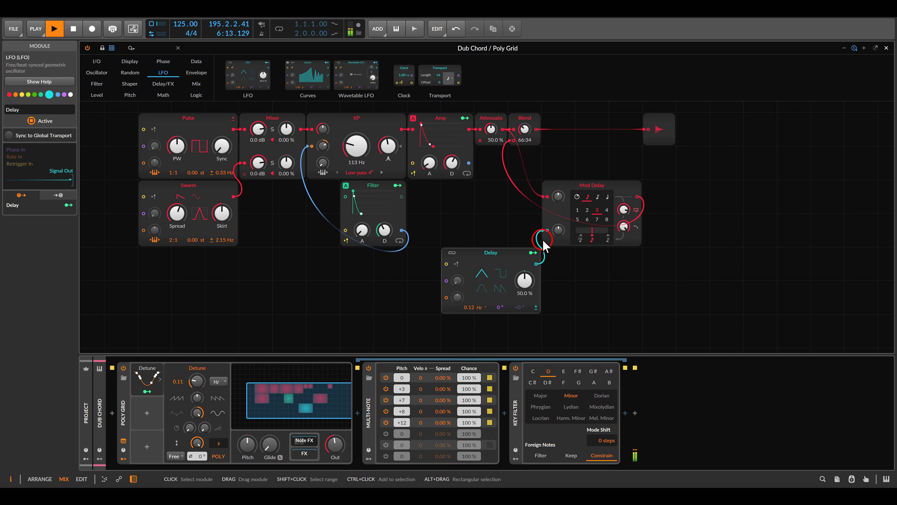
Lower the low-pass cutoff in the Mod Delay's feedback path to about 1.57 kHz
{"action": "left_click_drag", "start_coordinate": [544, 242], "coordinate": [418, 272]}
{"action": "scroll", "coordinate": [477, 293], "scroll_direction": "up", "scroll_amount": 3}
{"action": "scroll", "coordinate": [477, 292], "scroll_direction": "up", "scroll_amount": 2}
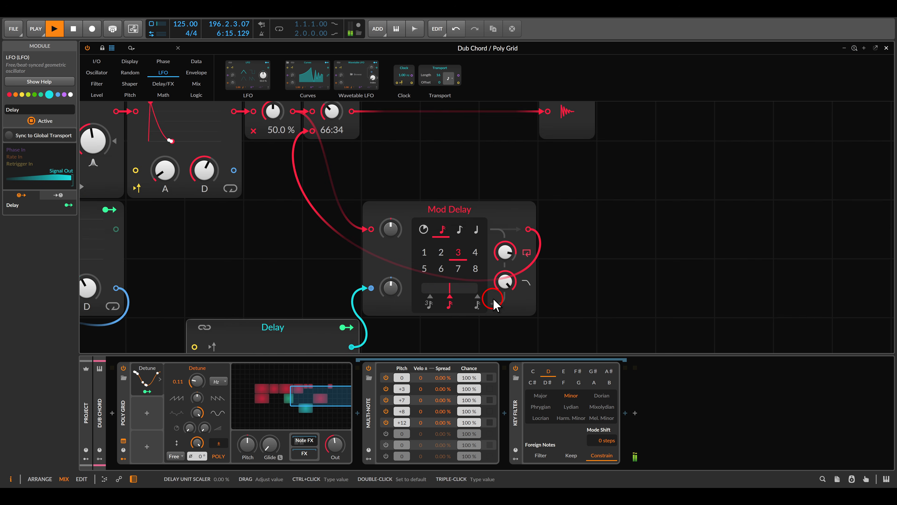
{"action": "mouse_move", "coordinate": [493, 296]}
{"action": "left_mouse_down"}
{"action": "mouse_move", "coordinate": [495, 233]}
{"action": "mouse_move", "coordinate": [551, 258]}
{"action": "left_mouse_up"}
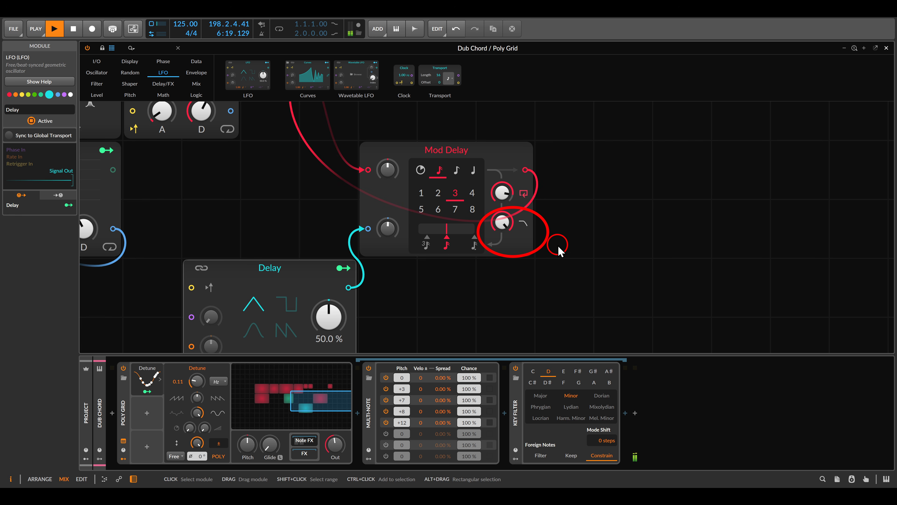
{"action": "key", "text": "Escape"}
{"action": "left_click_drag", "start_coordinate": [502, 220], "coordinate": [502, 273]}
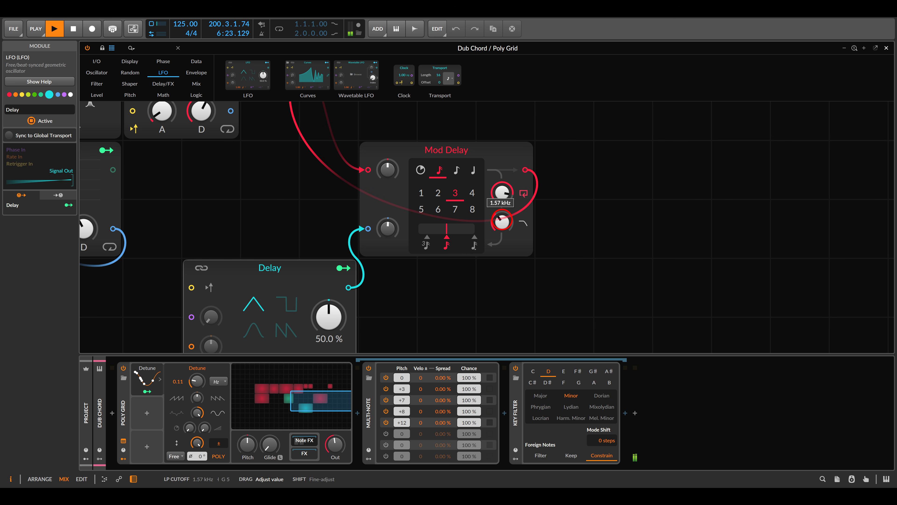
{"action": "left_click_drag", "start_coordinate": [502, 220], "coordinate": [502, 220]}
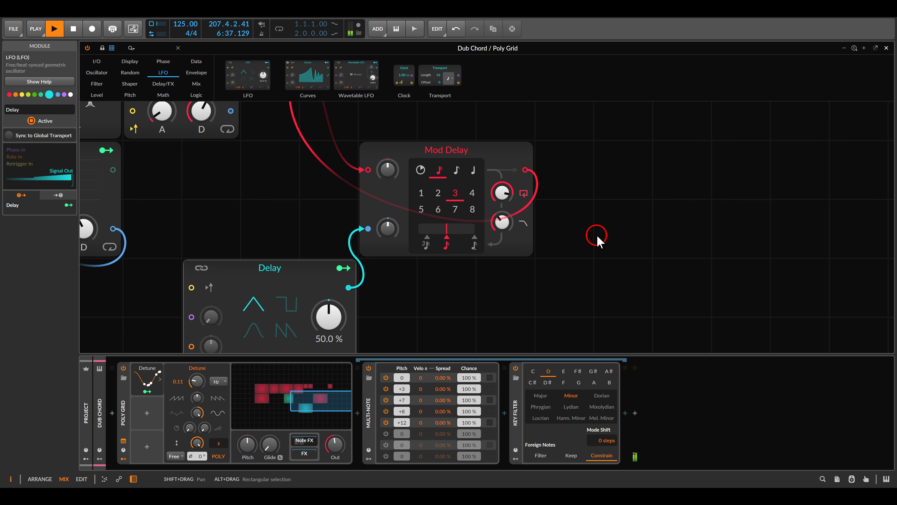
Move the Mod Delay further right and add an All-pass Delay in the freed space below and right of the Blend
{"action": "scroll", "coordinate": [596, 240], "scroll_direction": "down", "scroll_amount": 5}
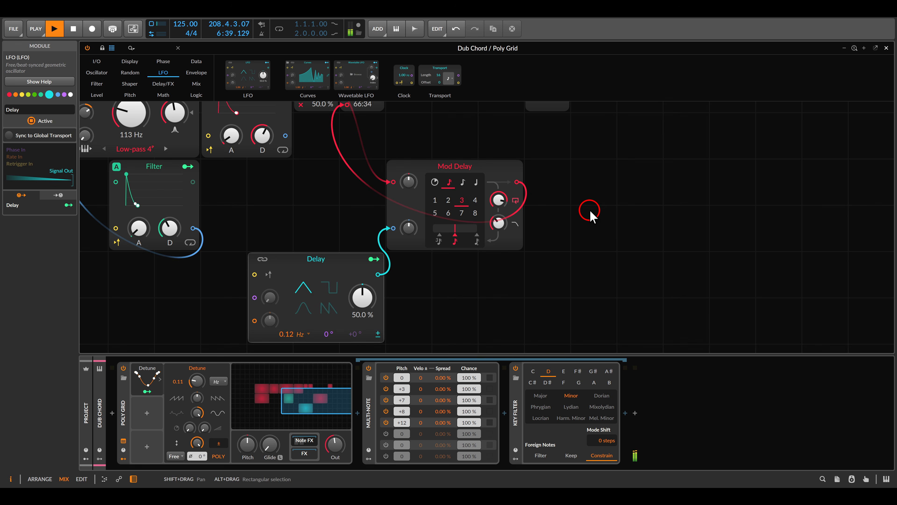
{"action": "left_click_drag", "start_coordinate": [489, 220], "coordinate": [623, 221]}
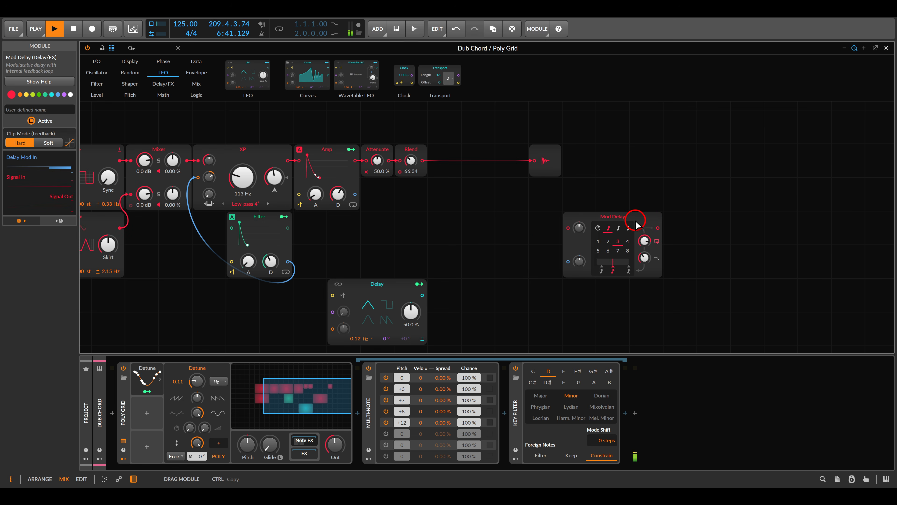
{"action": "left_click", "coordinate": [164, 88]}
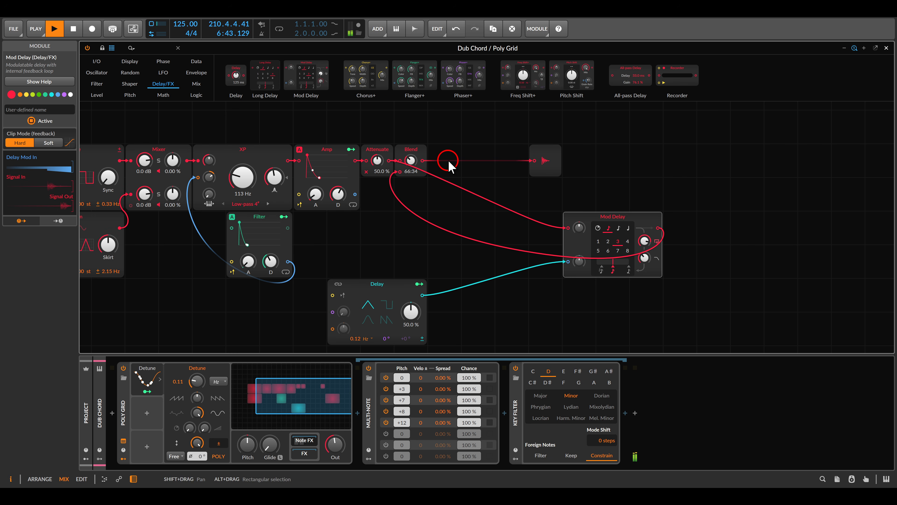
{"action": "left_click_drag", "start_coordinate": [622, 88], "coordinate": [438, 221]}
{"action": "left_click_drag", "start_coordinate": [604, 216], "coordinate": [708, 217]}
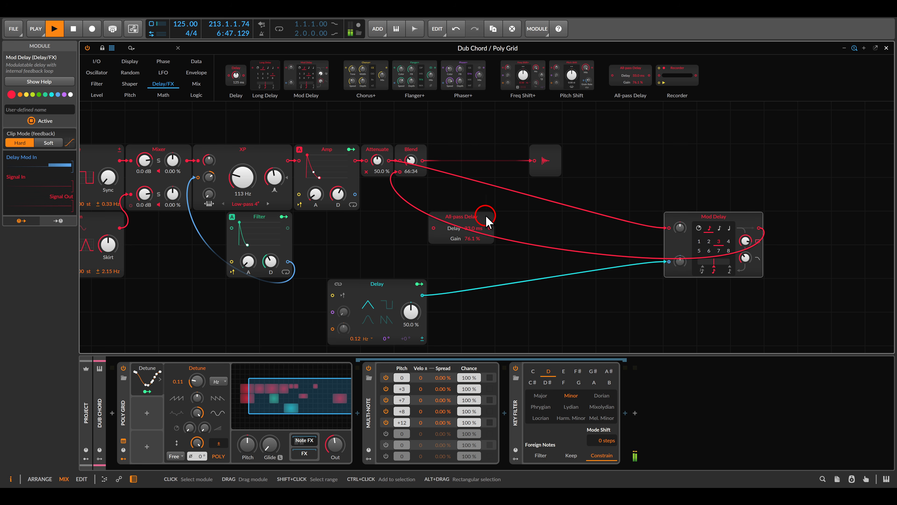
Duplicate the All-pass Delay and place the copy directly to the right of the original
{"action": "left_click", "coordinate": [475, 217]}
{"action": "key", "text": "ctrl+d"}
{"action": "left_click_drag", "start_coordinate": [474, 251], "coordinate": [534, 224]}
Route the Attenuate signal through both All-pass Delays in series and into the Mod Delay's signal input
{"action": "left_click_drag", "start_coordinate": [668, 229], "coordinate": [432, 229]}
{"action": "scroll", "coordinate": [490, 233], "scroll_direction": "up", "scroll_amount": 3}
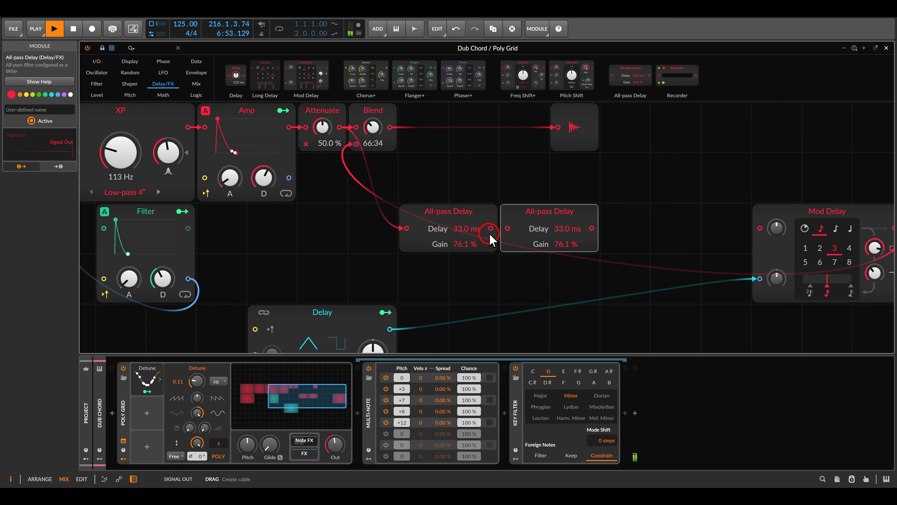
{"action": "left_click_drag", "start_coordinate": [492, 230], "coordinate": [507, 229]}
{"action": "mouse_move", "coordinate": [593, 229]}
{"action": "left_mouse_down"}
{"action": "mouse_move", "coordinate": [743, 217]}
{"action": "mouse_move", "coordinate": [758, 230]}
{"action": "left_mouse_up"}
Set the first All-pass Delay to 118 ms and the second to 88.5 ms, with the gain at 100 % on both
{"action": "scroll", "coordinate": [457, 230], "scroll_direction": "up", "scroll_amount": 2}
{"action": "left_click_drag", "start_coordinate": [456, 230], "coordinate": [456, 229]}
{"action": "left_click_drag", "start_coordinate": [576, 233], "coordinate": [576, 233]}
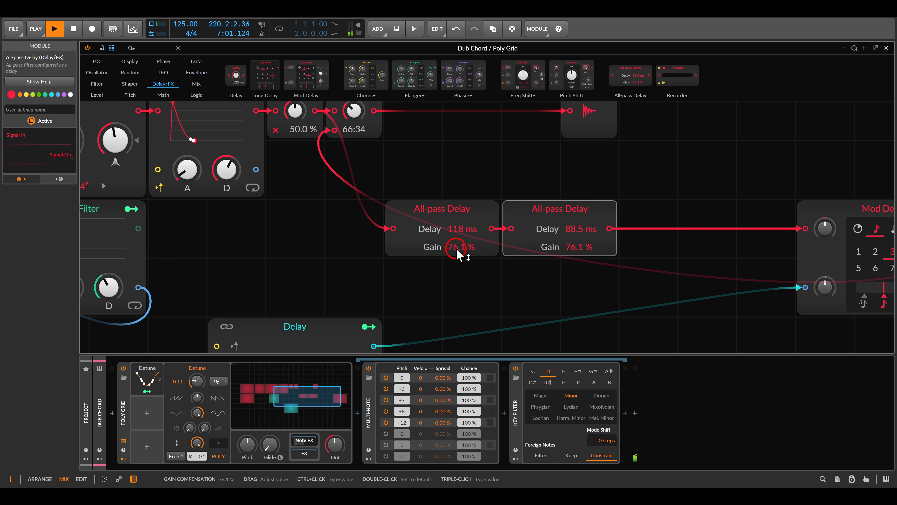
{"action": "left_click_drag", "start_coordinate": [455, 249], "coordinate": [455, 249]}
{"action": "left_click_drag", "start_coordinate": [570, 248], "coordinate": [573, 252]}
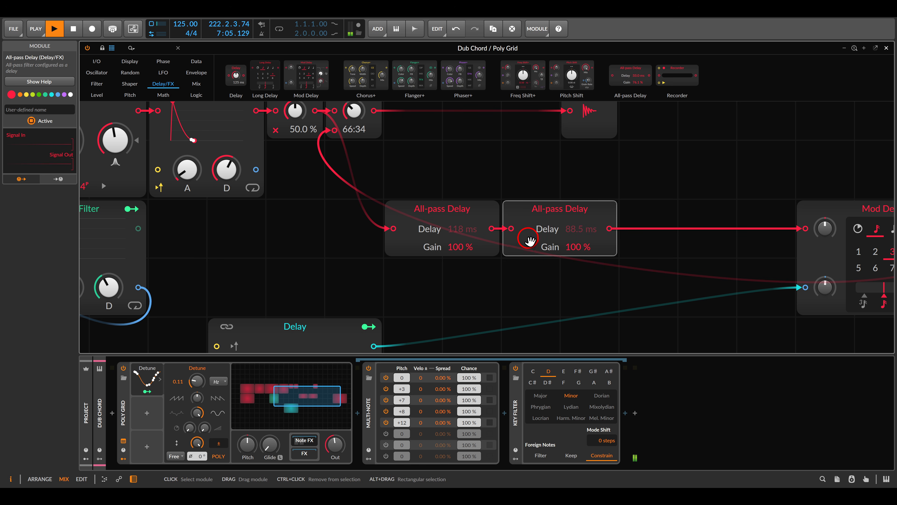
Set the first All-pass Delay to 141 ms with 96.8 % gain and the second to 148 ms with 92.0 % gain
{"action": "left_click_drag", "start_coordinate": [466, 250], "coordinate": [463, 254]}
{"action": "mouse_move", "coordinate": [575, 249]}
{"action": "left_mouse_down"}
{"action": "mouse_move", "coordinate": [558, 262]}
{"action": "mouse_move", "coordinate": [580, 256]}
{"action": "mouse_move", "coordinate": [570, 235]}
{"action": "left_mouse_up"}
{"action": "left_click_drag", "start_coordinate": [462, 232], "coordinate": [458, 248]}
Move the Mod Delay back to the left, closer to the second All-pass Delay
{"action": "scroll", "coordinate": [458, 247], "scroll_direction": "down", "scroll_amount": 3}
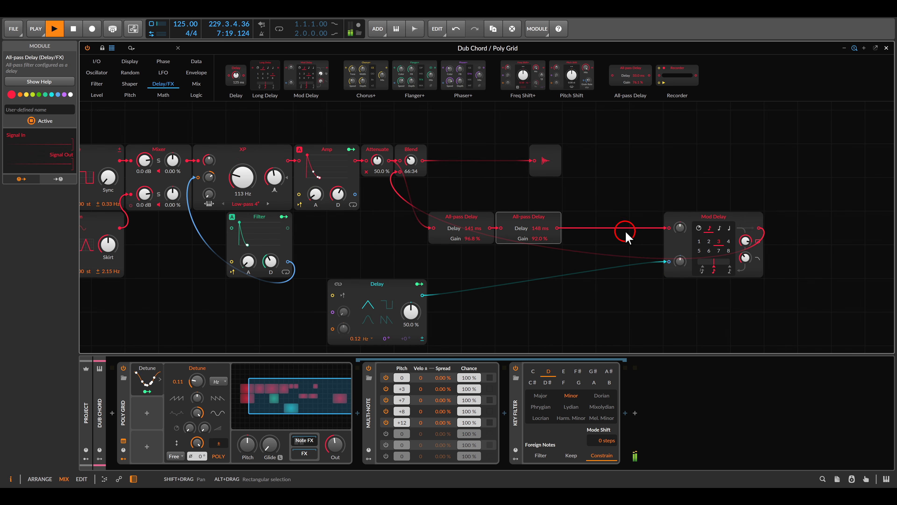
{"action": "left_click_drag", "start_coordinate": [693, 220], "coordinate": [577, 226]}
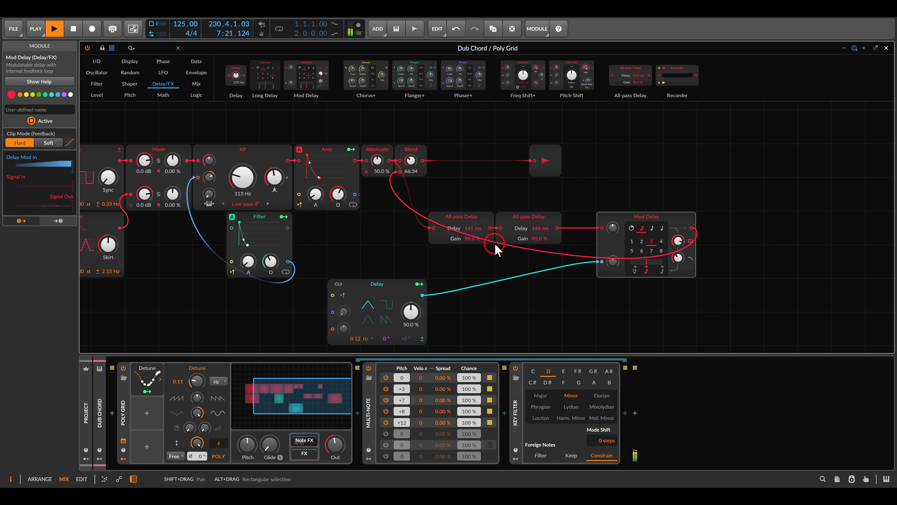
{"action": "left_click_drag", "start_coordinate": [437, 249], "coordinate": [554, 234]}
Adjust the XP filter's cutoff by ear and settle it at 54.2 Hz
{"action": "left_click_drag", "start_coordinate": [374, 169], "coordinate": [374, 161]}
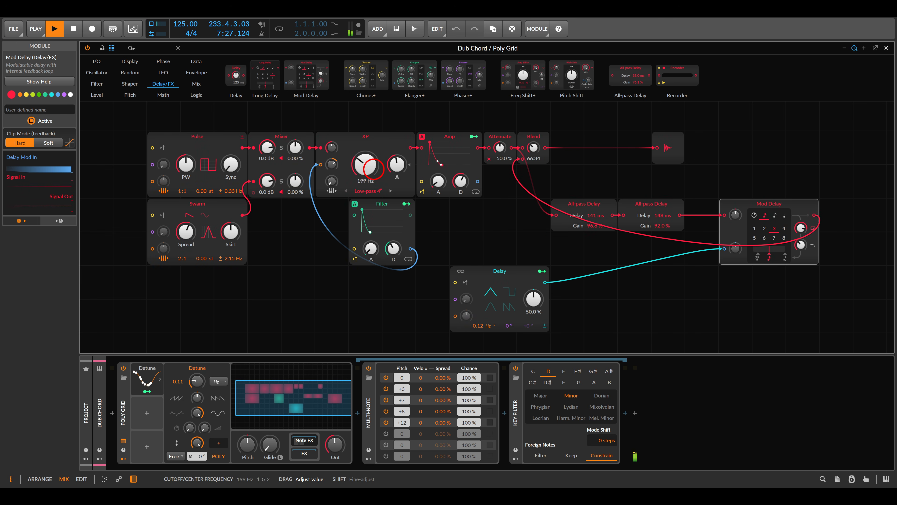
{"action": "mouse_move", "coordinate": [366, 164]}
{"action": "left_mouse_down"}
{"action": "mouse_move", "coordinate": [366, 179]}
{"action": "mouse_move", "coordinate": [377, 175]}
{"action": "left_mouse_up"}
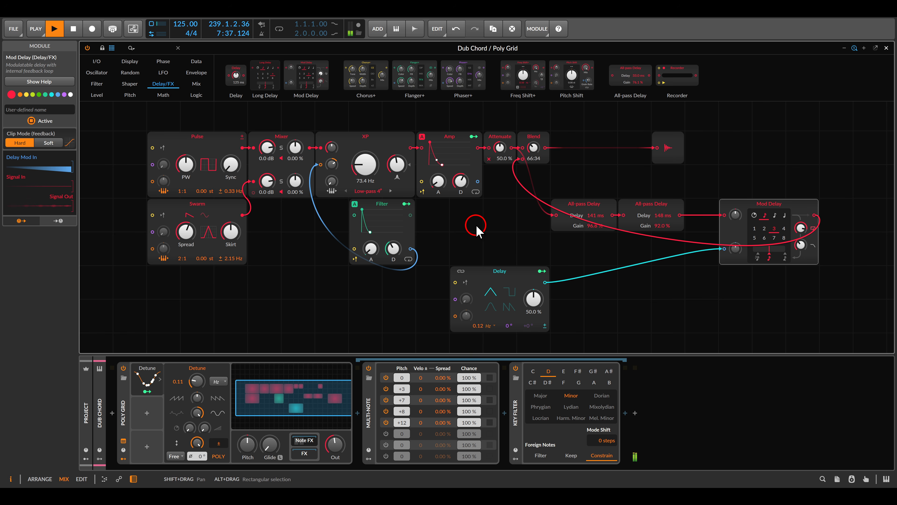
{"action": "left_click_drag", "start_coordinate": [476, 225], "coordinate": [616, 227]}
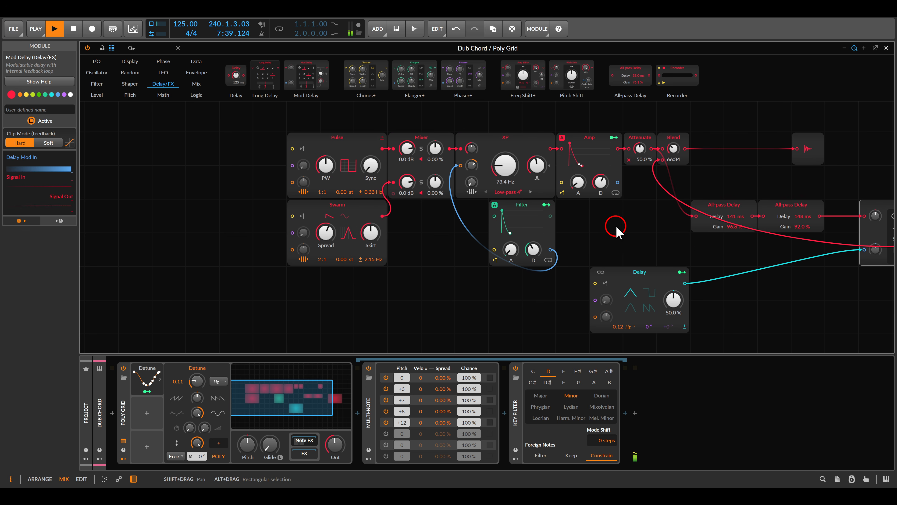
{"action": "scroll", "coordinate": [499, 181], "scroll_direction": "up", "scroll_amount": 4}
{"action": "left_click_drag", "start_coordinate": [490, 186], "coordinate": [491, 247]}
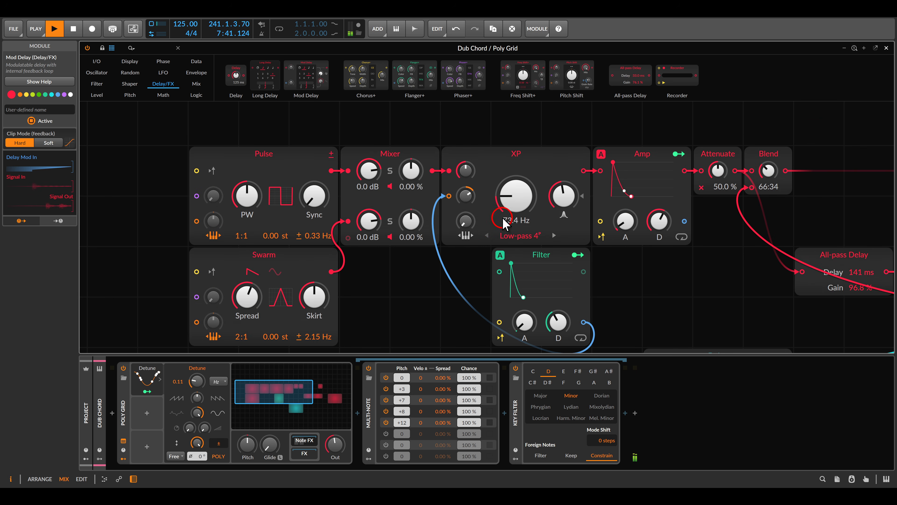
{"action": "left_click_drag", "start_coordinate": [513, 211], "coordinate": [513, 223]}
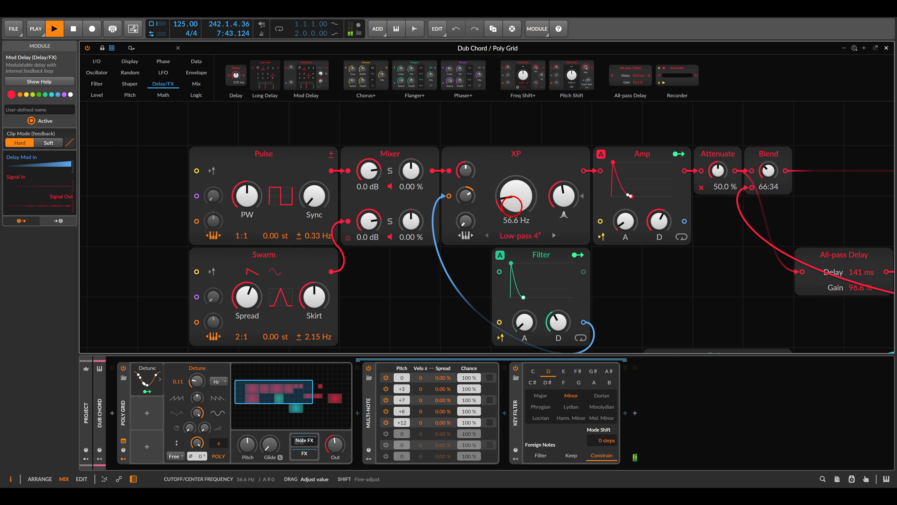
{"action": "left_click_drag", "start_coordinate": [512, 203], "coordinate": [516, 203]}
Duplicate the Detune LFO modulator into the empty slot directly below it
{"action": "left_click", "coordinate": [324, 316]}
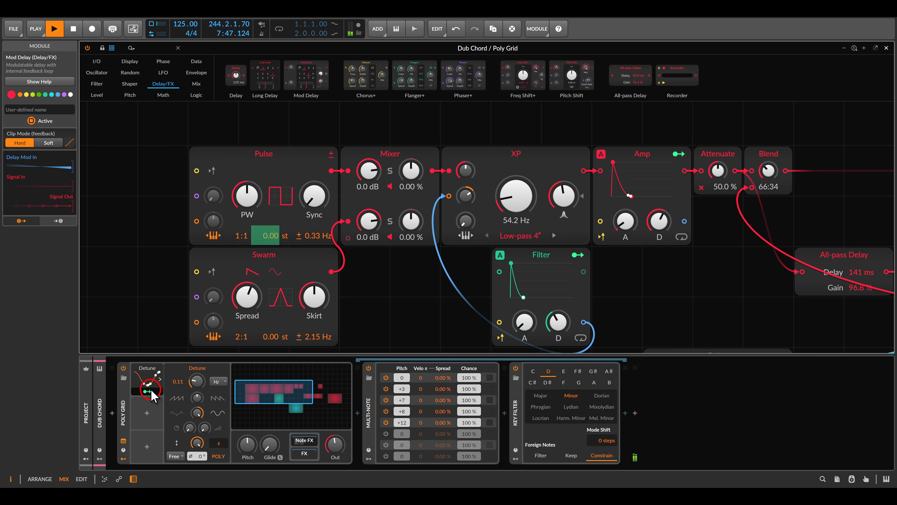
{"action": "left_click_drag", "start_coordinate": [147, 374], "coordinate": [151, 408]}
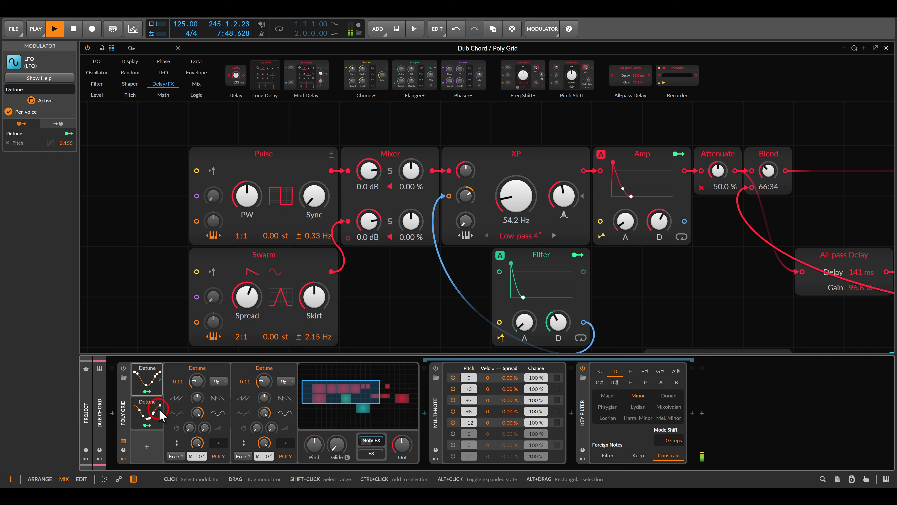
{"action": "left_click", "coordinate": [147, 410]}
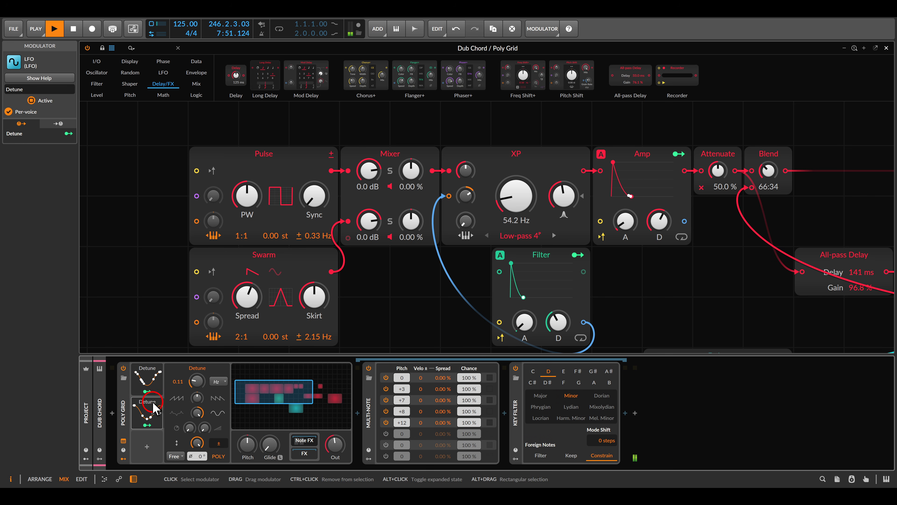
Rename the copied LFO as Filter and make it monophonic and unipolar
{"action": "left_click", "coordinate": [54, 90]}
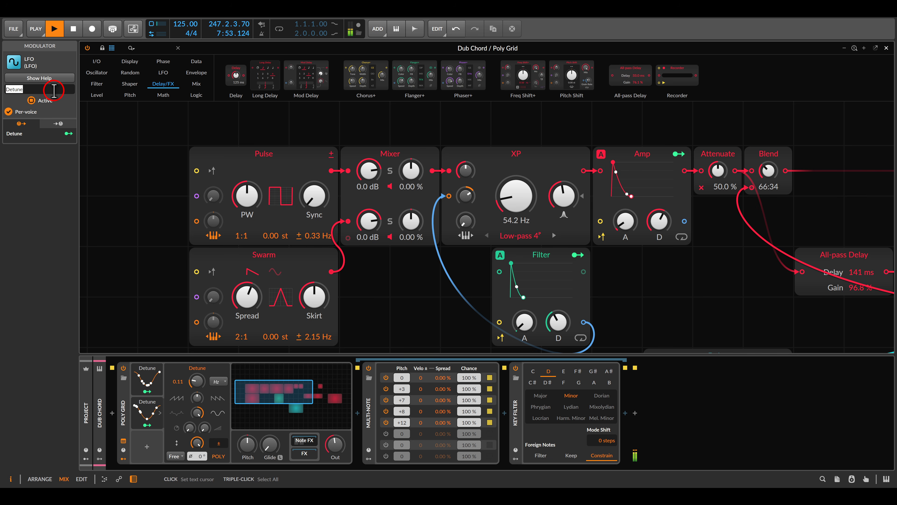
{"action": "type", "text": "Filter"}
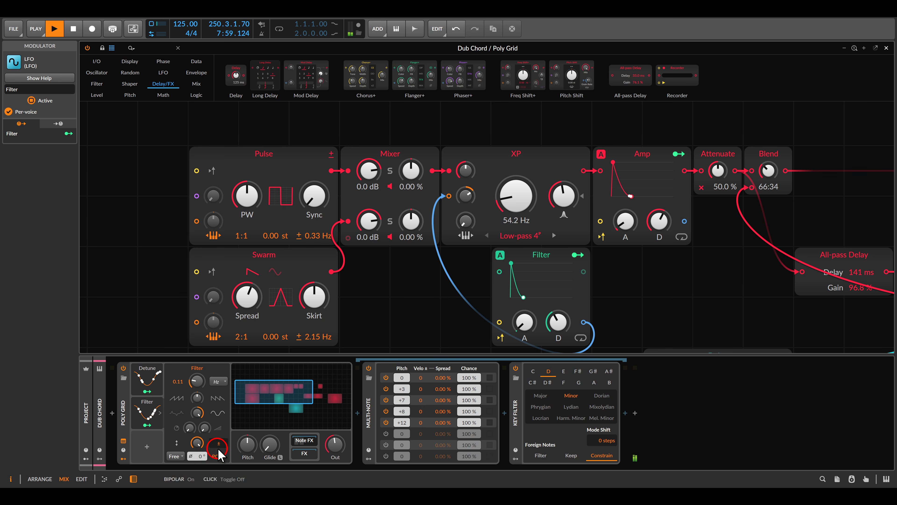
{"action": "left_click", "coordinate": [219, 456]}
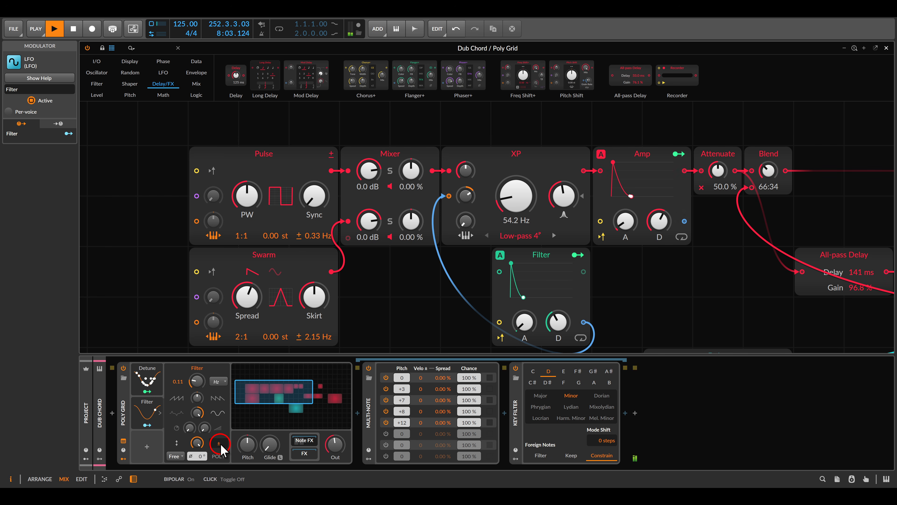
{"action": "left_click", "coordinate": [220, 444]}
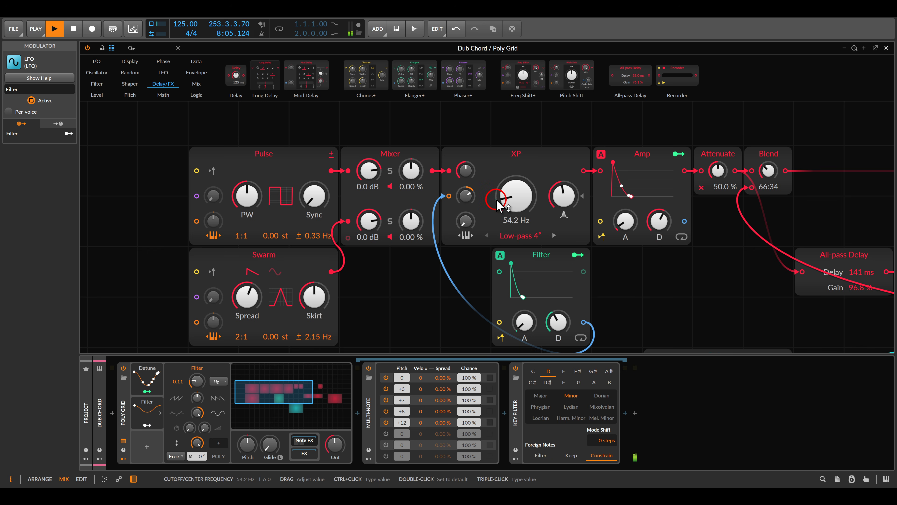
Modulate the XP cutoff with the Filter LFO by 18.25 and set the LFO rate to 0.14 Hz
{"action": "mouse_move", "coordinate": [496, 205]}
{"action": "left_mouse_down"}
{"action": "mouse_move", "coordinate": [497, 161]}
{"action": "mouse_move", "coordinate": [498, 188]}
{"action": "mouse_move", "coordinate": [507, 173]}
{"action": "mouse_move", "coordinate": [503, 209]}
{"action": "mouse_move", "coordinate": [522, 203]}
{"action": "left_mouse_up"}
{"action": "left_click", "coordinate": [145, 425]}
{"action": "left_click", "coordinate": [146, 424]}
{"action": "left_click_drag", "start_coordinate": [196, 382], "coordinate": [199, 385]}
{"action": "left_click", "coordinate": [420, 275]}
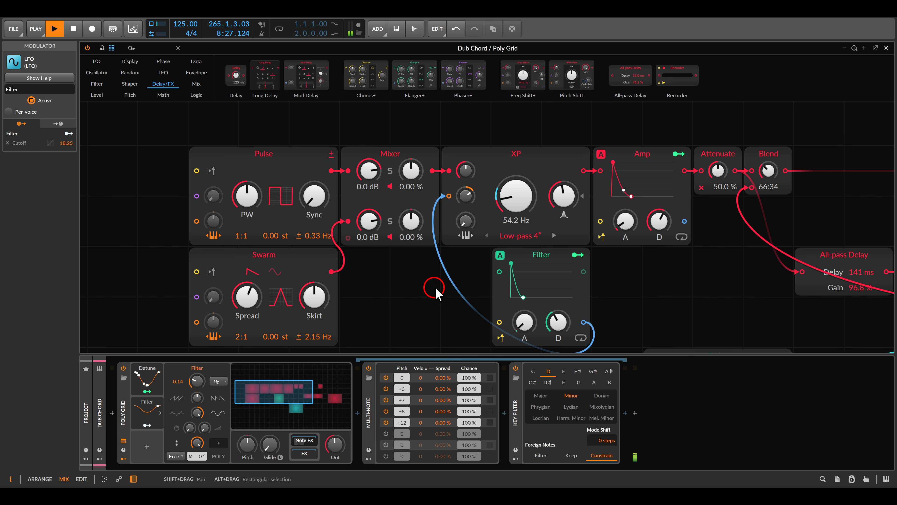
Duplicate the Filter LFO into the third modulator slot and modulate the Filter envelope's attack with the copy by 0.320
{"action": "left_click_drag", "start_coordinate": [446, 289], "coordinate": [429, 260]}
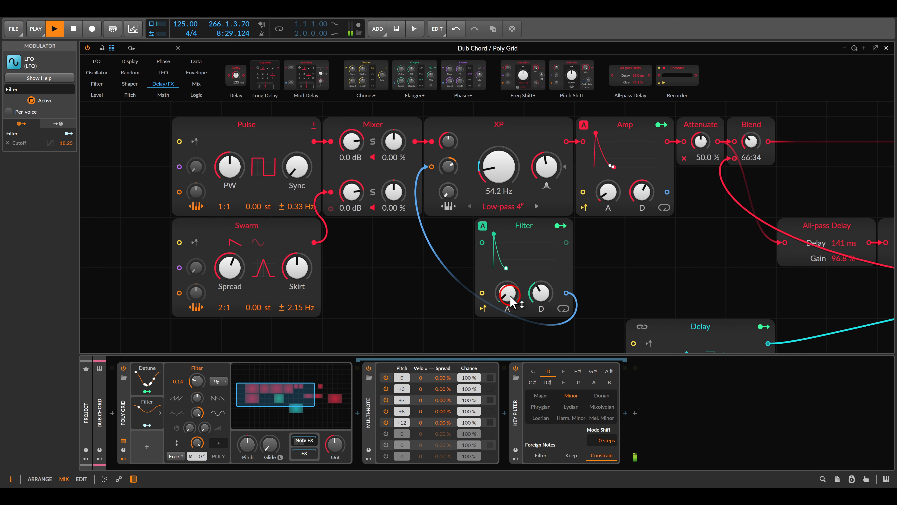
{"action": "mouse_move", "coordinate": [507, 295]}
{"action": "left_mouse_down"}
{"action": "mouse_move", "coordinate": [508, 279]}
{"action": "mouse_move", "coordinate": [508, 287]}
{"action": "left_mouse_up"}
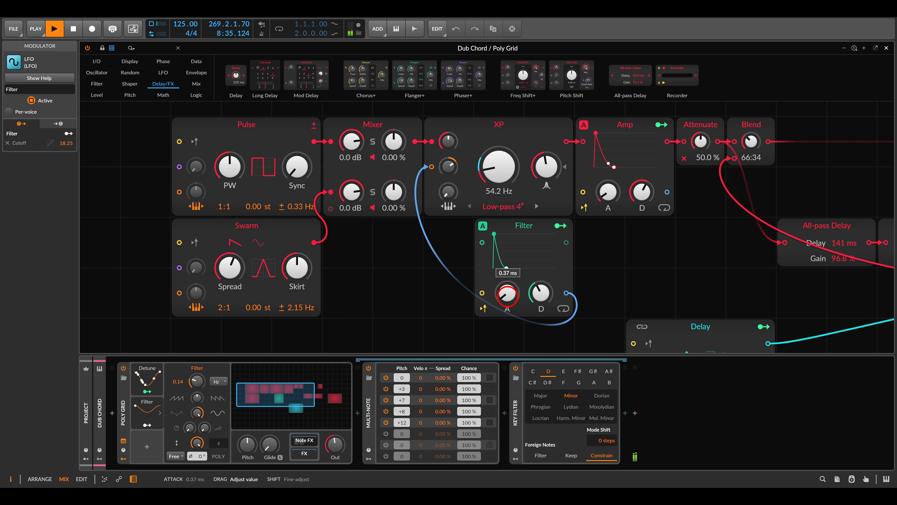
{"action": "left_click_drag", "start_coordinate": [143, 418], "coordinate": [148, 443]}
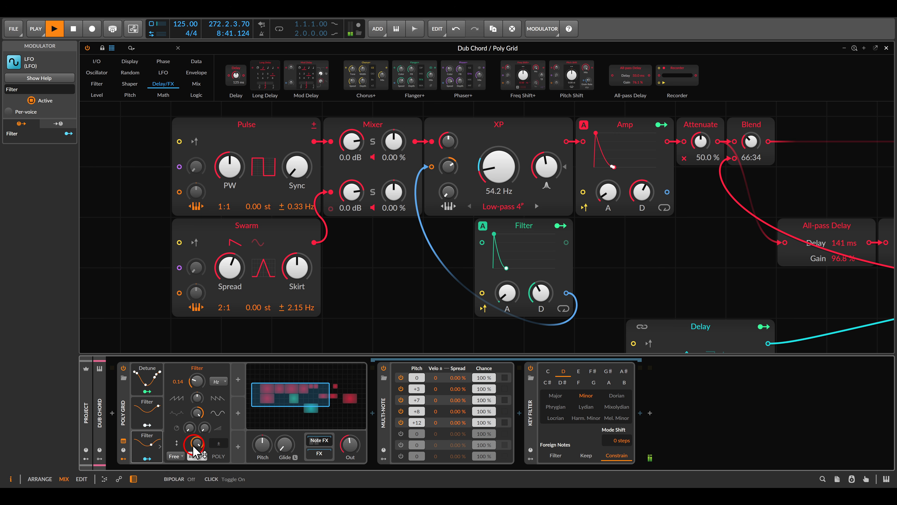
{"action": "left_click", "coordinate": [147, 459]}
{"action": "left_click_drag", "start_coordinate": [504, 296], "coordinate": [504, 269]}
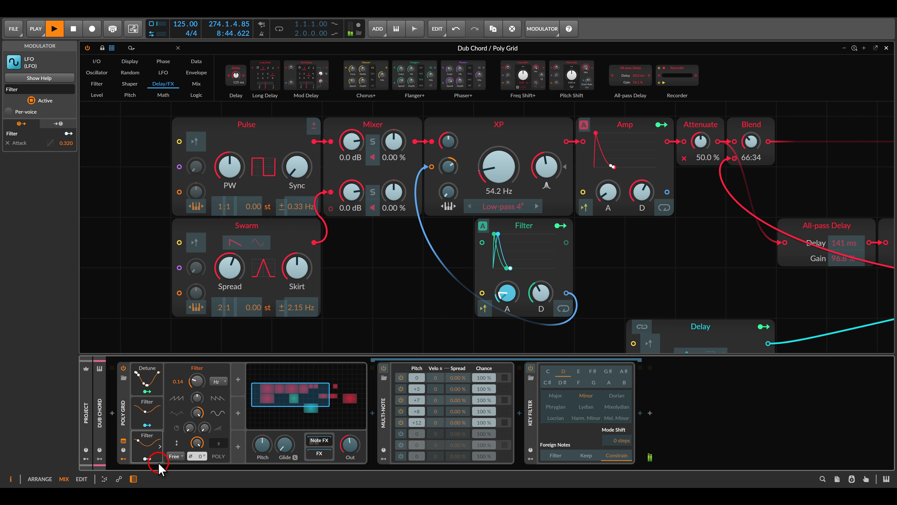
{"action": "left_click", "coordinate": [146, 459]}
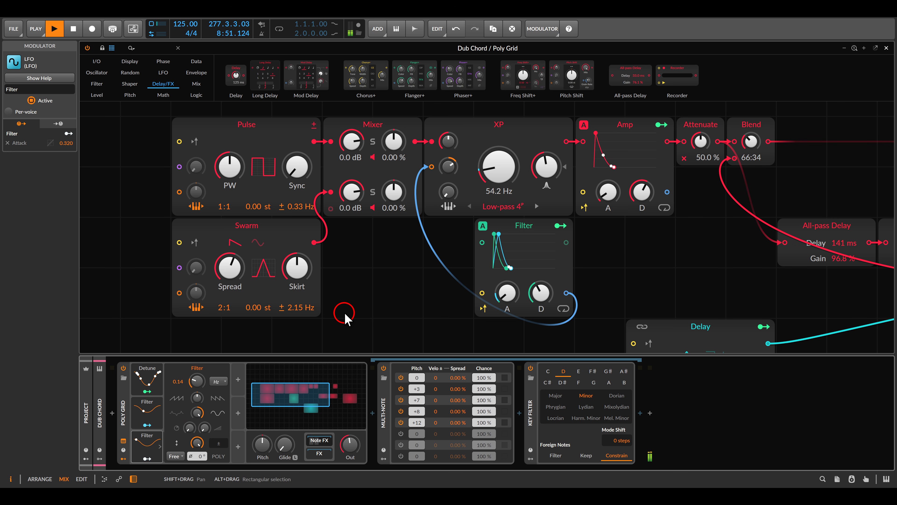
Look over the complete patch and close the Poly Grid editor
{"action": "scroll", "coordinate": [354, 270], "scroll_direction": "down", "scroll_amount": 1}
{"action": "scroll", "coordinate": [361, 277], "scroll_direction": "down", "scroll_amount": 1}
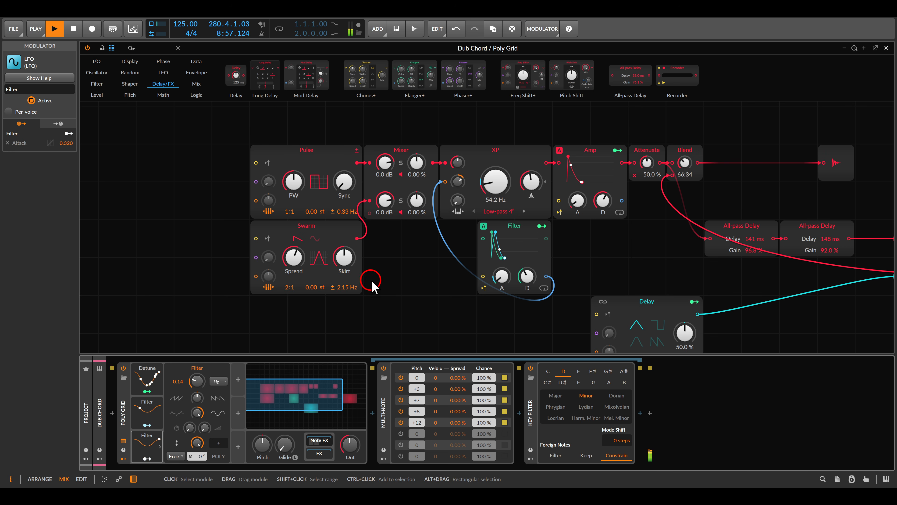
{"action": "left_click_drag", "start_coordinate": [408, 293], "coordinate": [340, 275]}
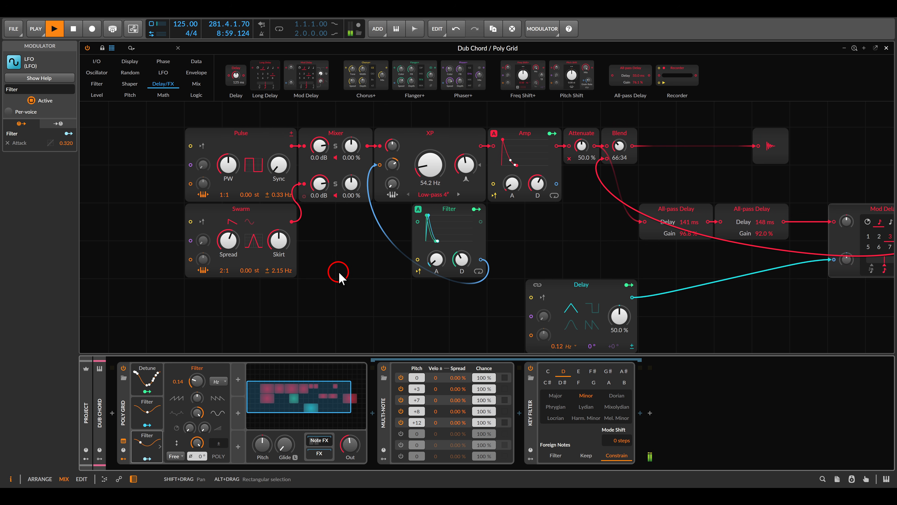
{"action": "scroll", "coordinate": [338, 272], "scroll_direction": "down", "scroll_amount": 1}
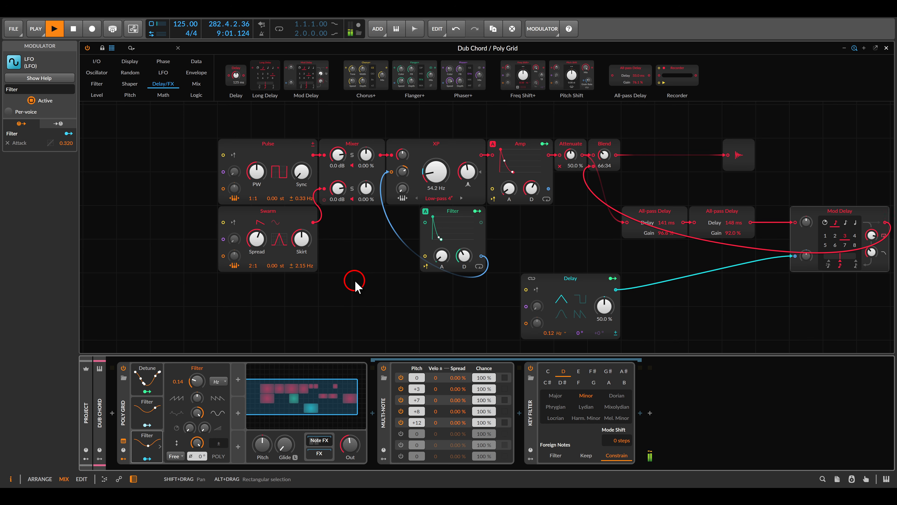
{"action": "key", "text": "Escape"}
View the ValhallaSupermassive settings on the Reverb track and close the plug-in window
{"action": "left_click", "coordinate": [828, 58]}
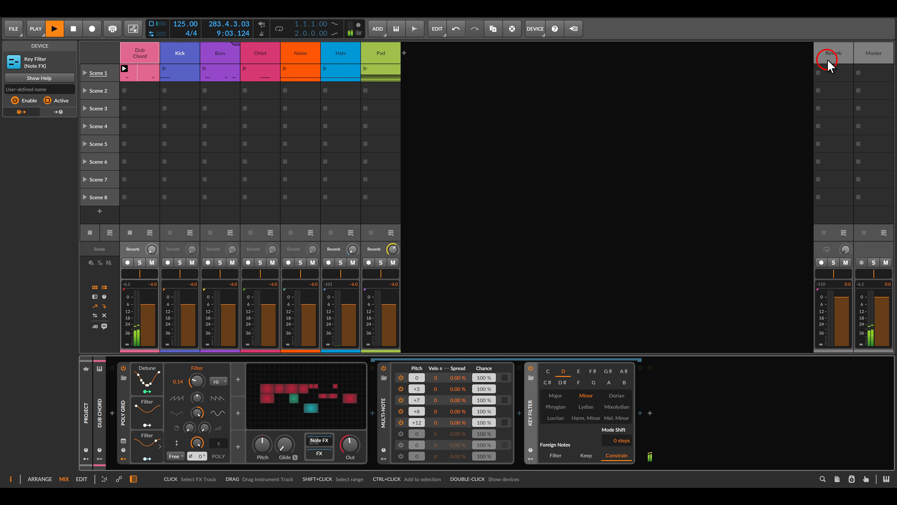
{"action": "left_click", "coordinate": [322, 441]}
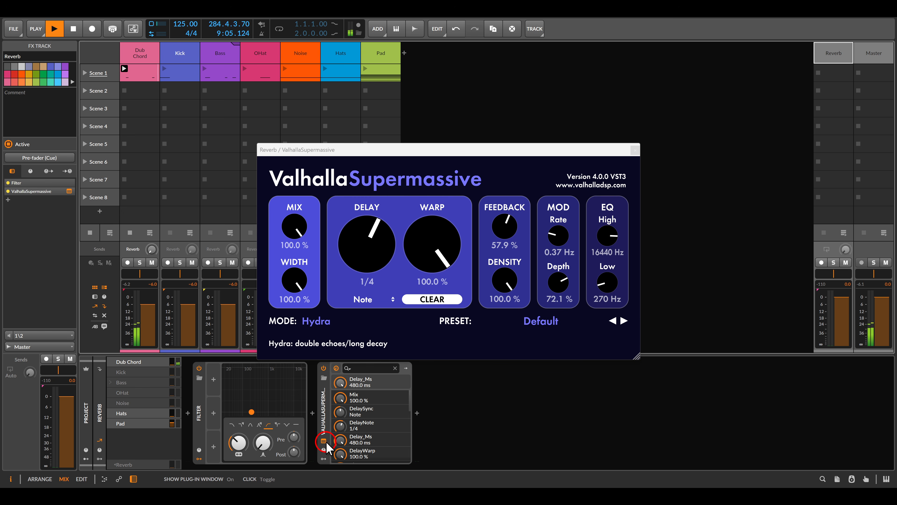
{"action": "left_click", "coordinate": [640, 147]}
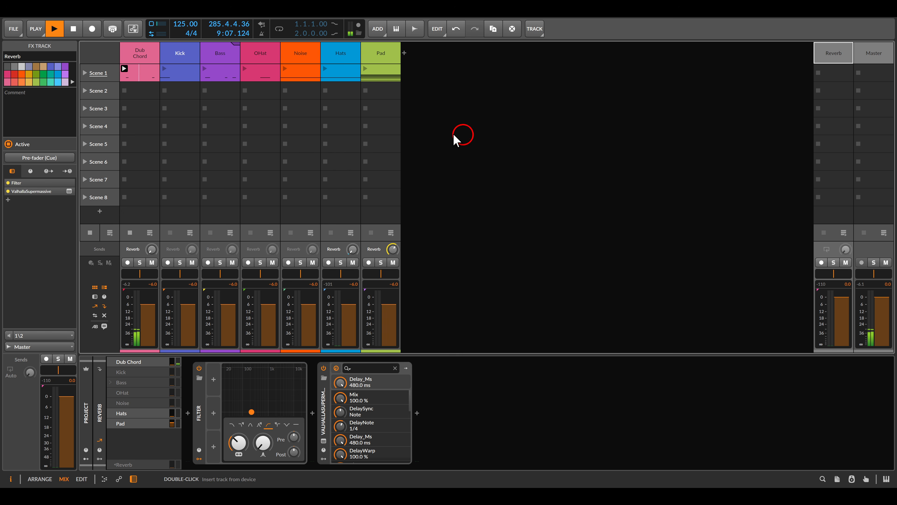
Raise the Dub Chord track's Reverb send and lower the Poly Grid's output level
{"action": "left_click", "coordinate": [137, 57]}
{"action": "left_click", "coordinate": [152, 249]}
{"action": "left_click_drag", "start_coordinate": [156, 253], "coordinate": [152, 249]}
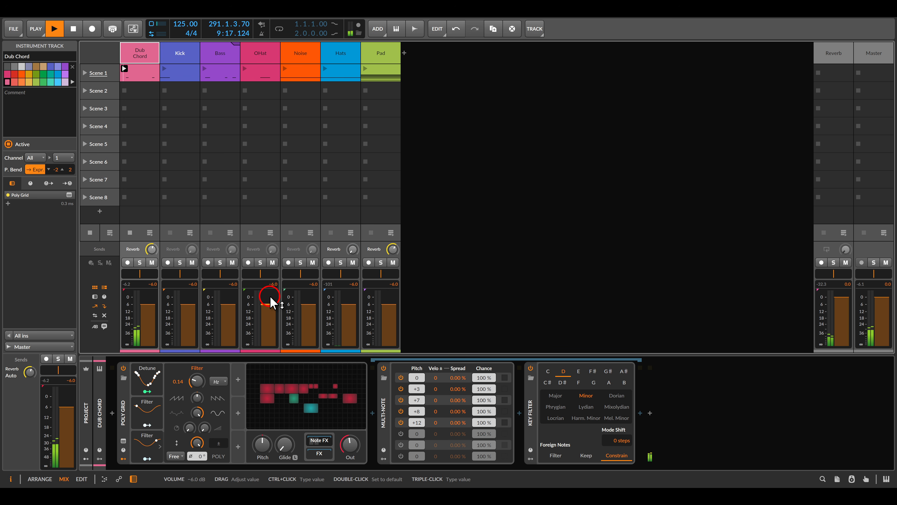
{"action": "left_click_drag", "start_coordinate": [350, 441], "coordinate": [350, 440]}
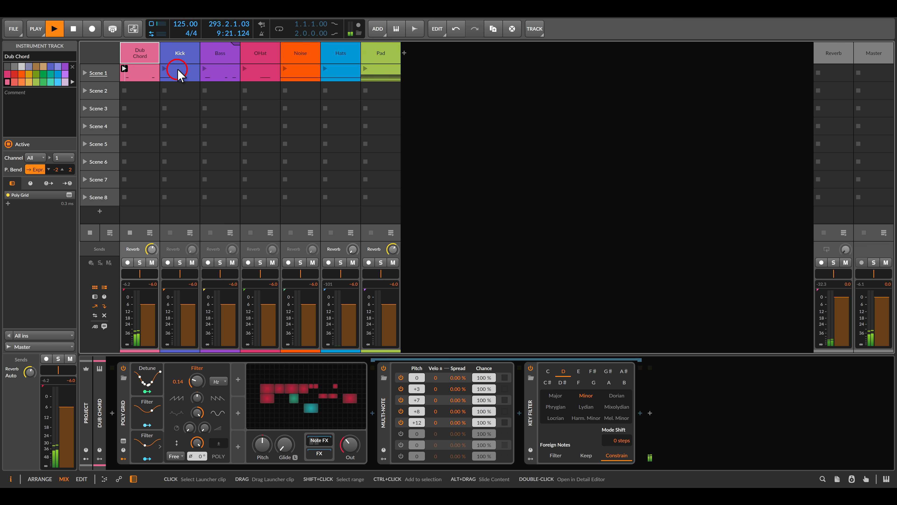
Launch the Kick and Bass clips of Scene 1 alongside the dub chord
{"action": "left_click", "coordinate": [180, 71]}
{"action": "left_click", "coordinate": [164, 69]}
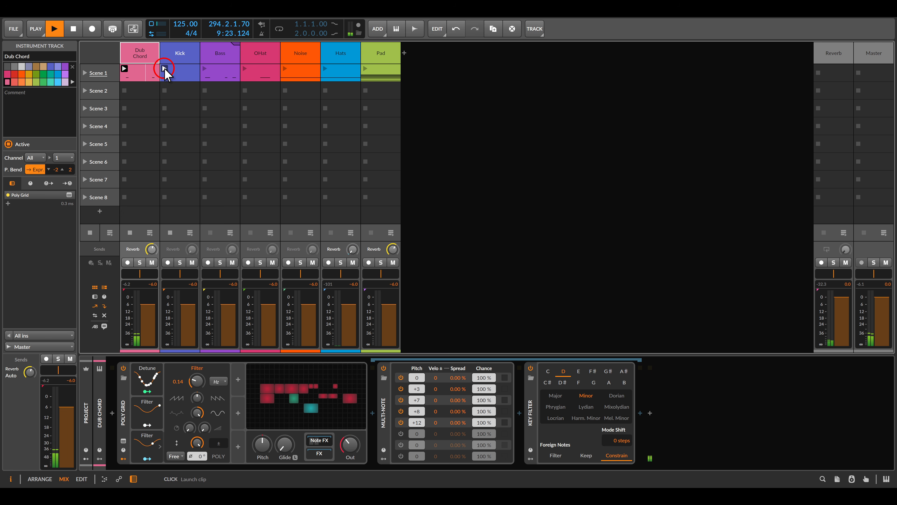
{"action": "left_click", "coordinate": [205, 68]}
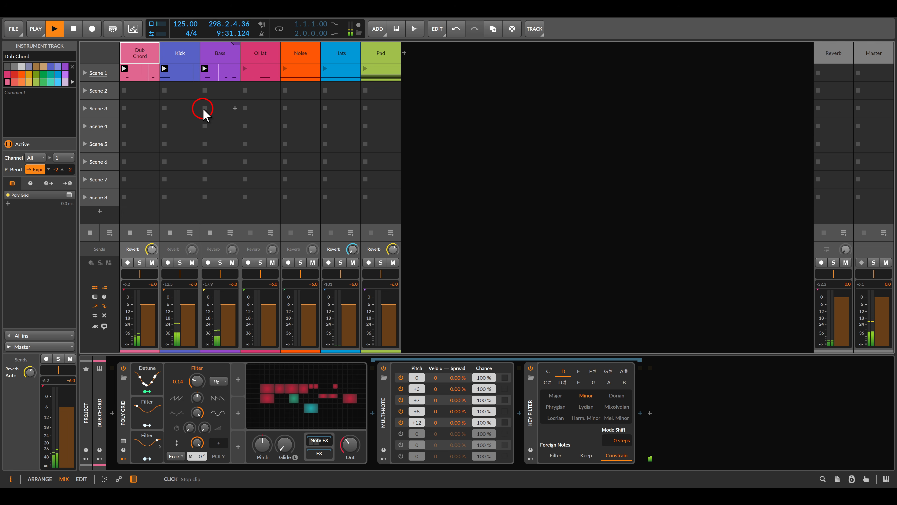
Examine the Kick track's v0 Kick device and the Polysynth layer on the Bass track
{"action": "left_click", "coordinate": [180, 54]}
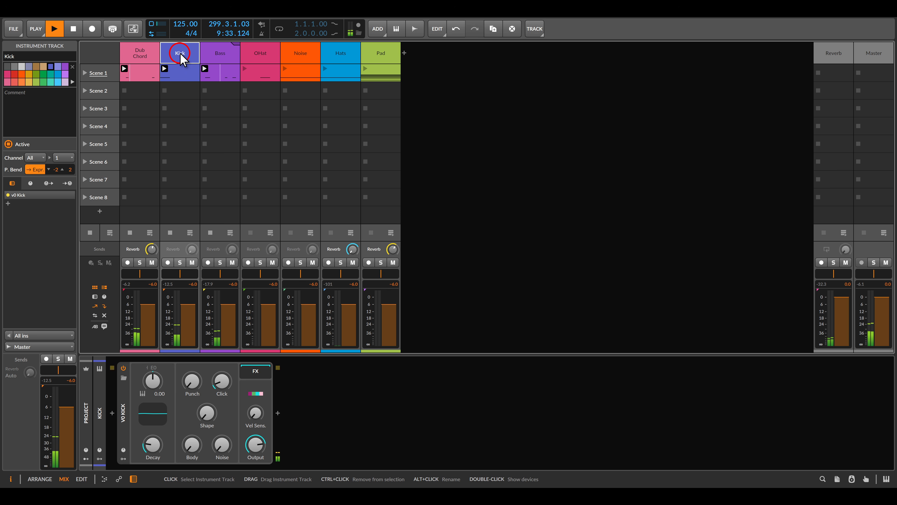
{"action": "left_click", "coordinate": [214, 67]}
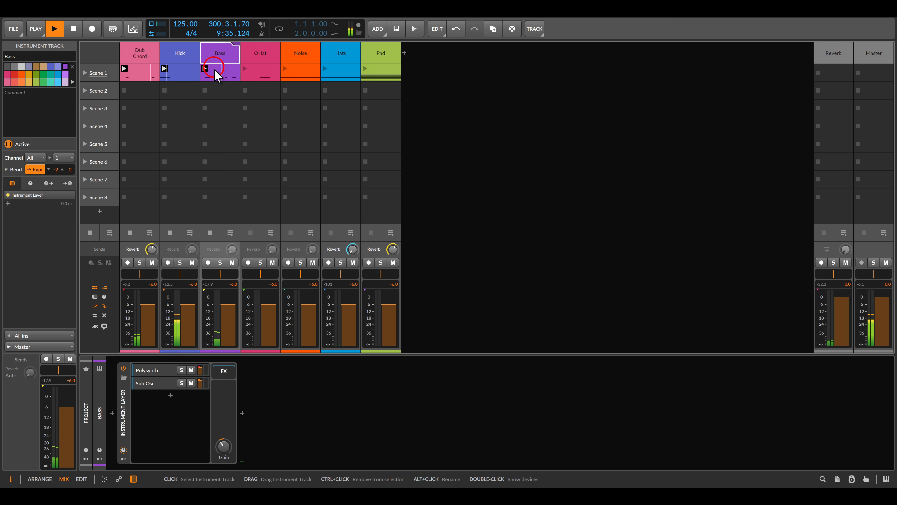
{"action": "left_click", "coordinate": [158, 370]}
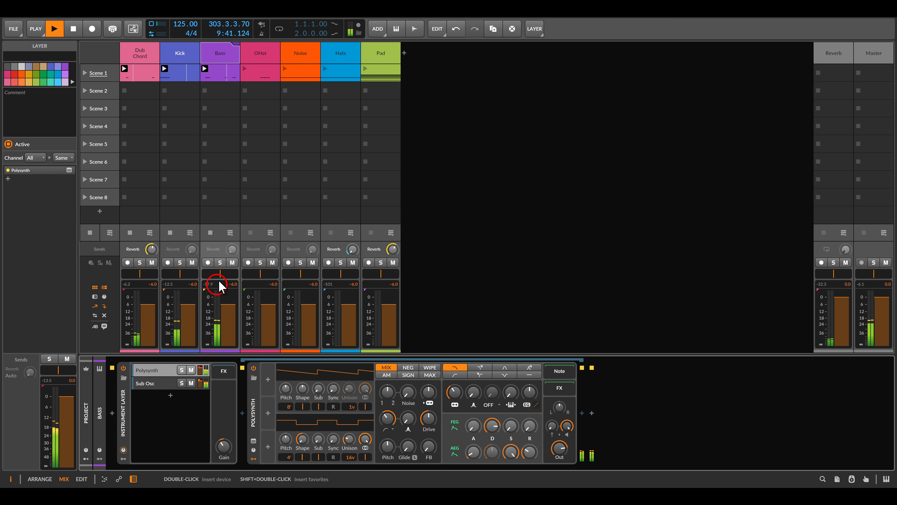
Launch the OHat clip of Scene 1 and show the Noise track's Sampler
{"action": "left_click", "coordinate": [247, 69]}
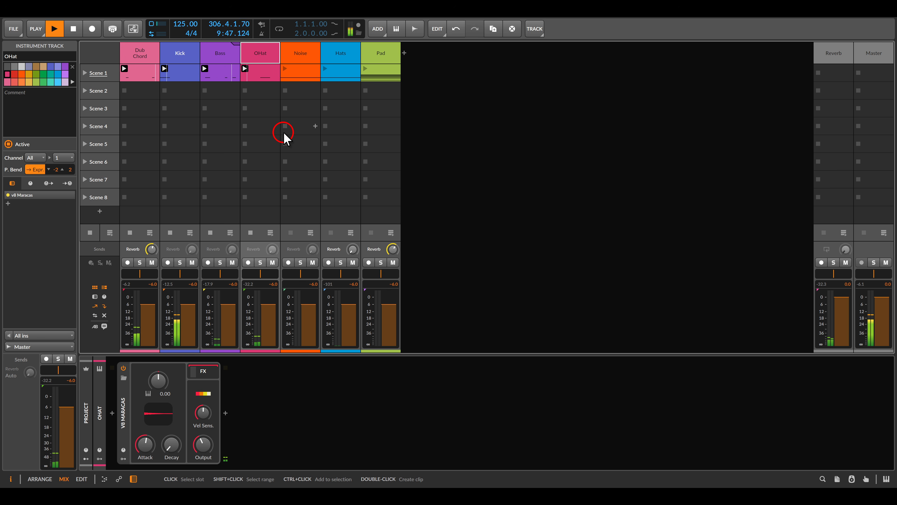
{"action": "left_click", "coordinate": [299, 56]}
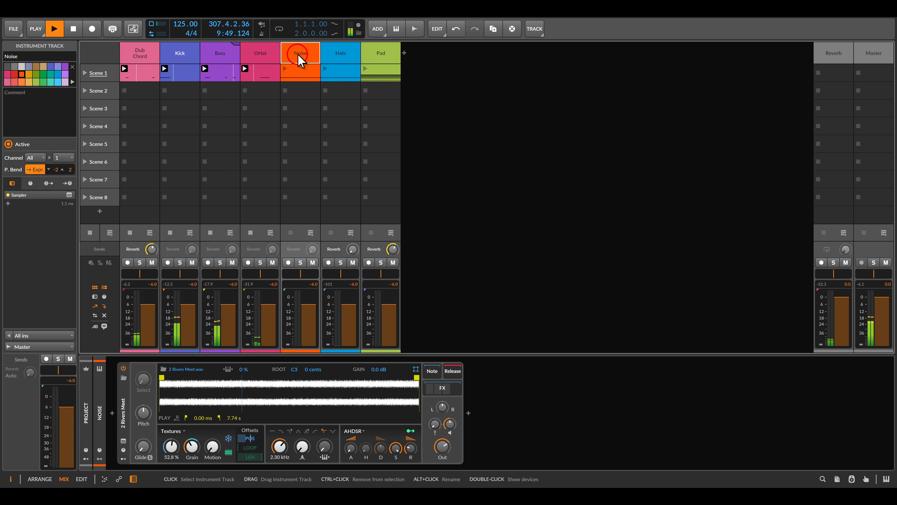
Launch the Noise, Hats and Pad clips of Scene 1, showing the Hats and Pad tracks' device chains
{"action": "left_click", "coordinate": [287, 71]}
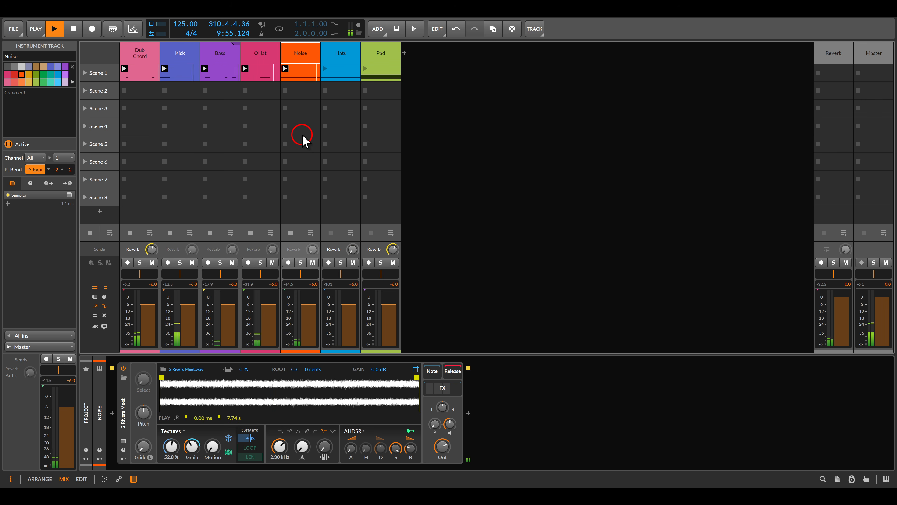
{"action": "left_click", "coordinate": [335, 58]}
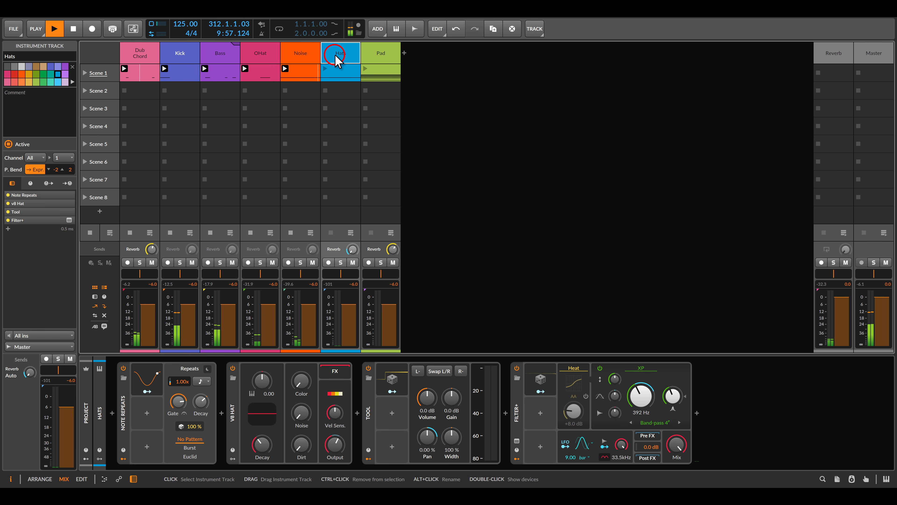
{"action": "left_click", "coordinate": [325, 69]}
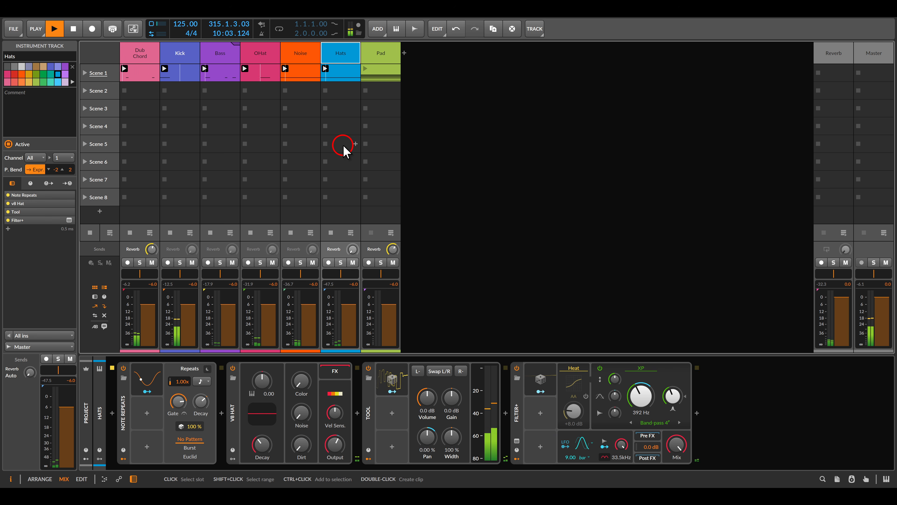
{"action": "left_click", "coordinate": [382, 55]}
{"action": "left_click", "coordinate": [375, 77]}
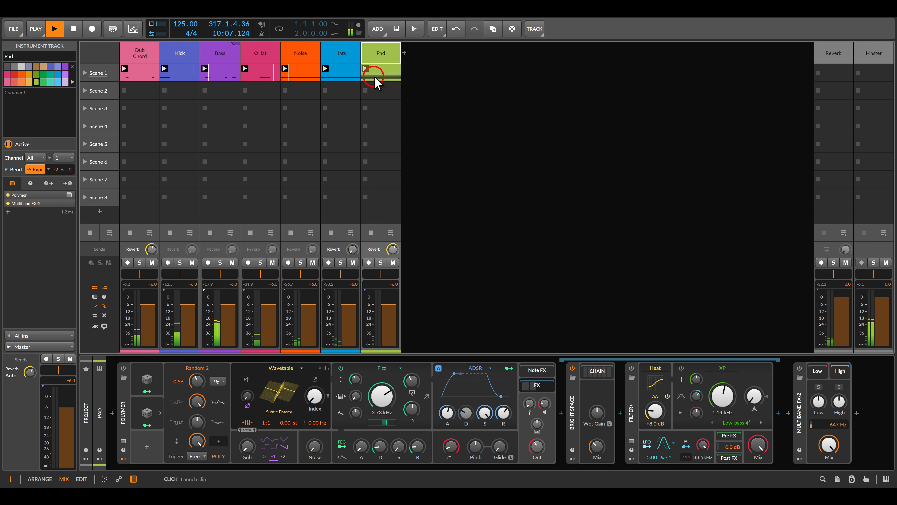
Open the Dub Chord track's Poly Grid patch in the Grid editor
{"action": "left_click", "coordinate": [146, 57]}
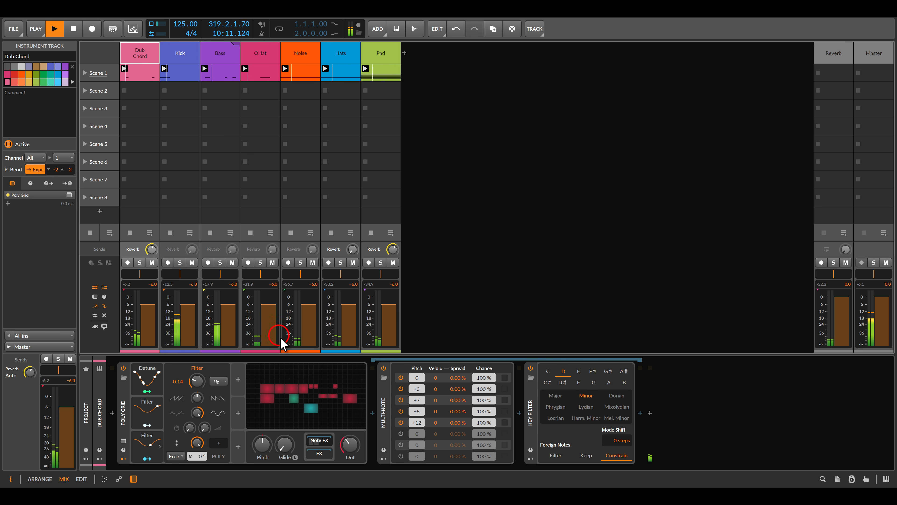
{"action": "left_click", "coordinate": [292, 384]}
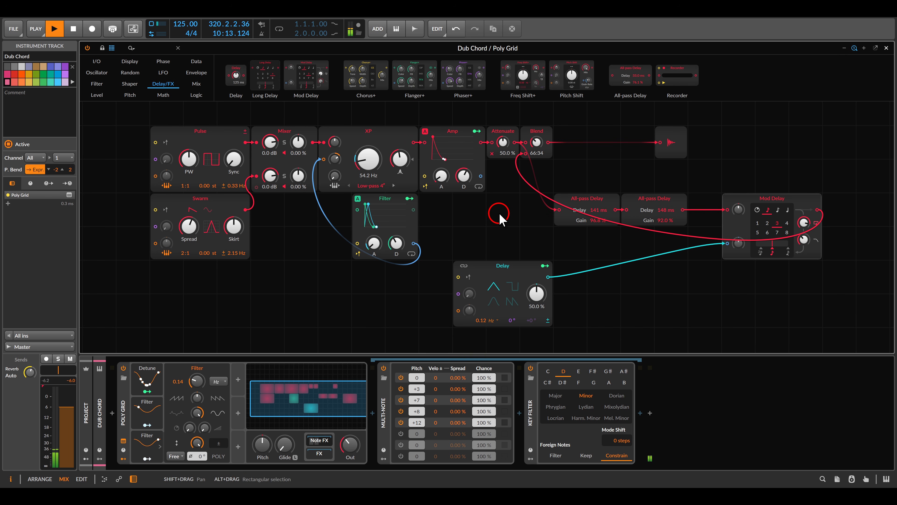